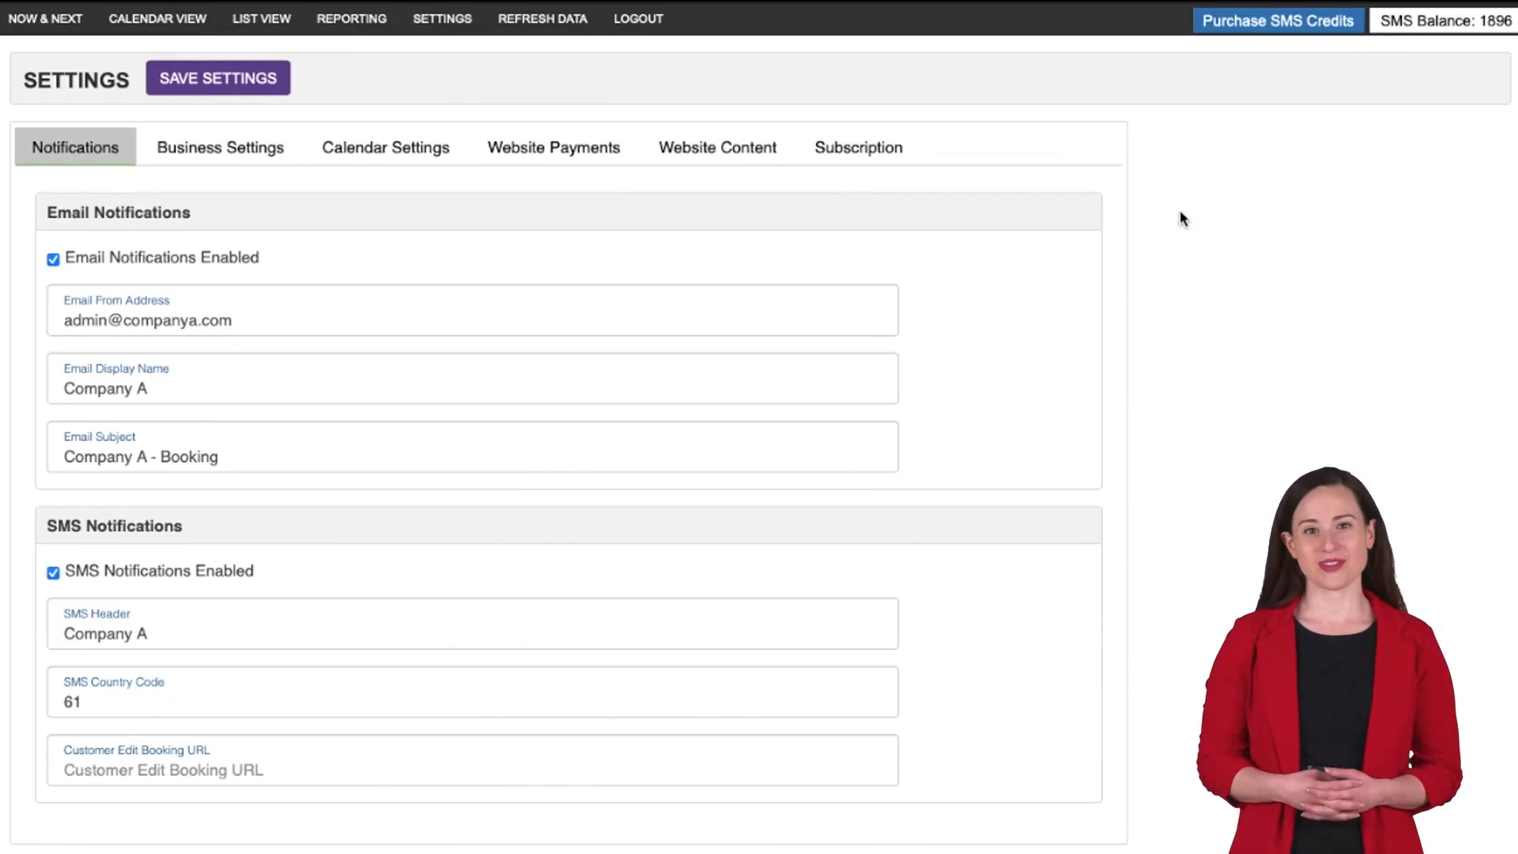
Review the email sender address, display name and subject, and the SMS header in the notification settings
drag(287, 329, 37, 326)
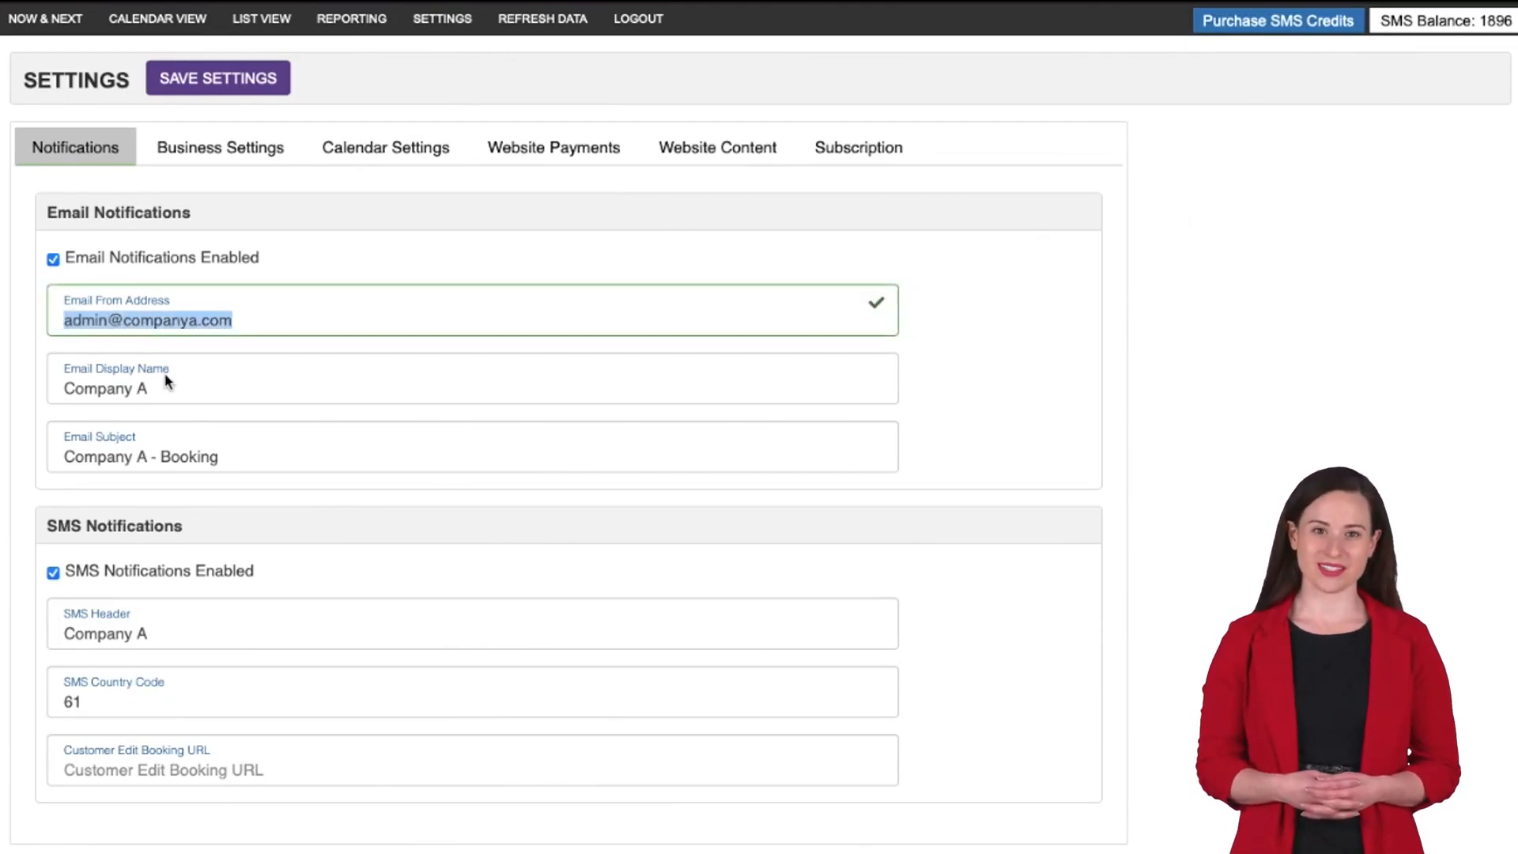
drag(179, 381, 32, 385)
drag(235, 457, 33, 454)
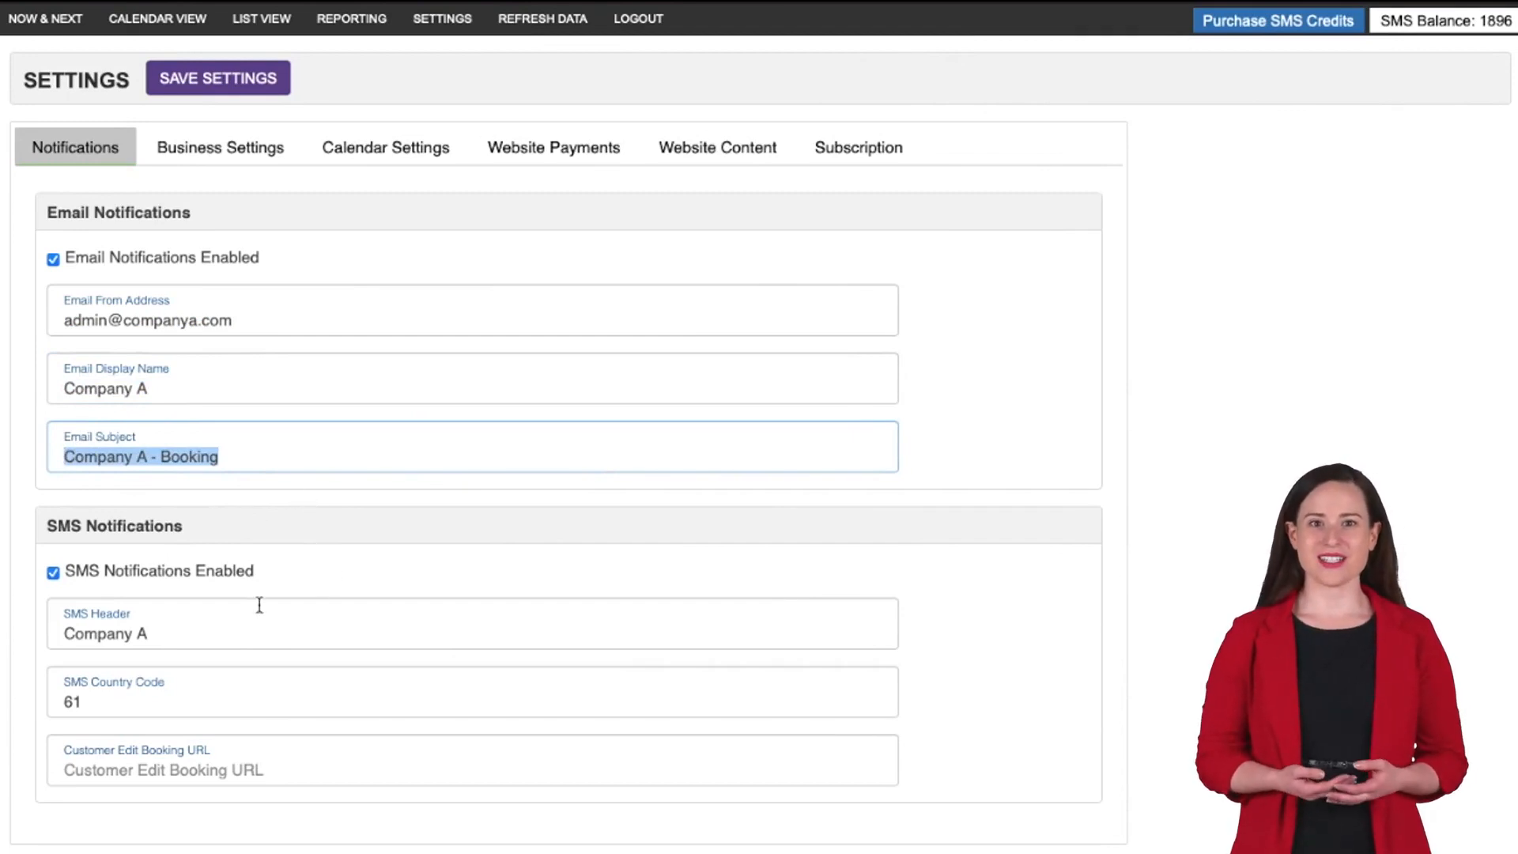
click(202, 626)
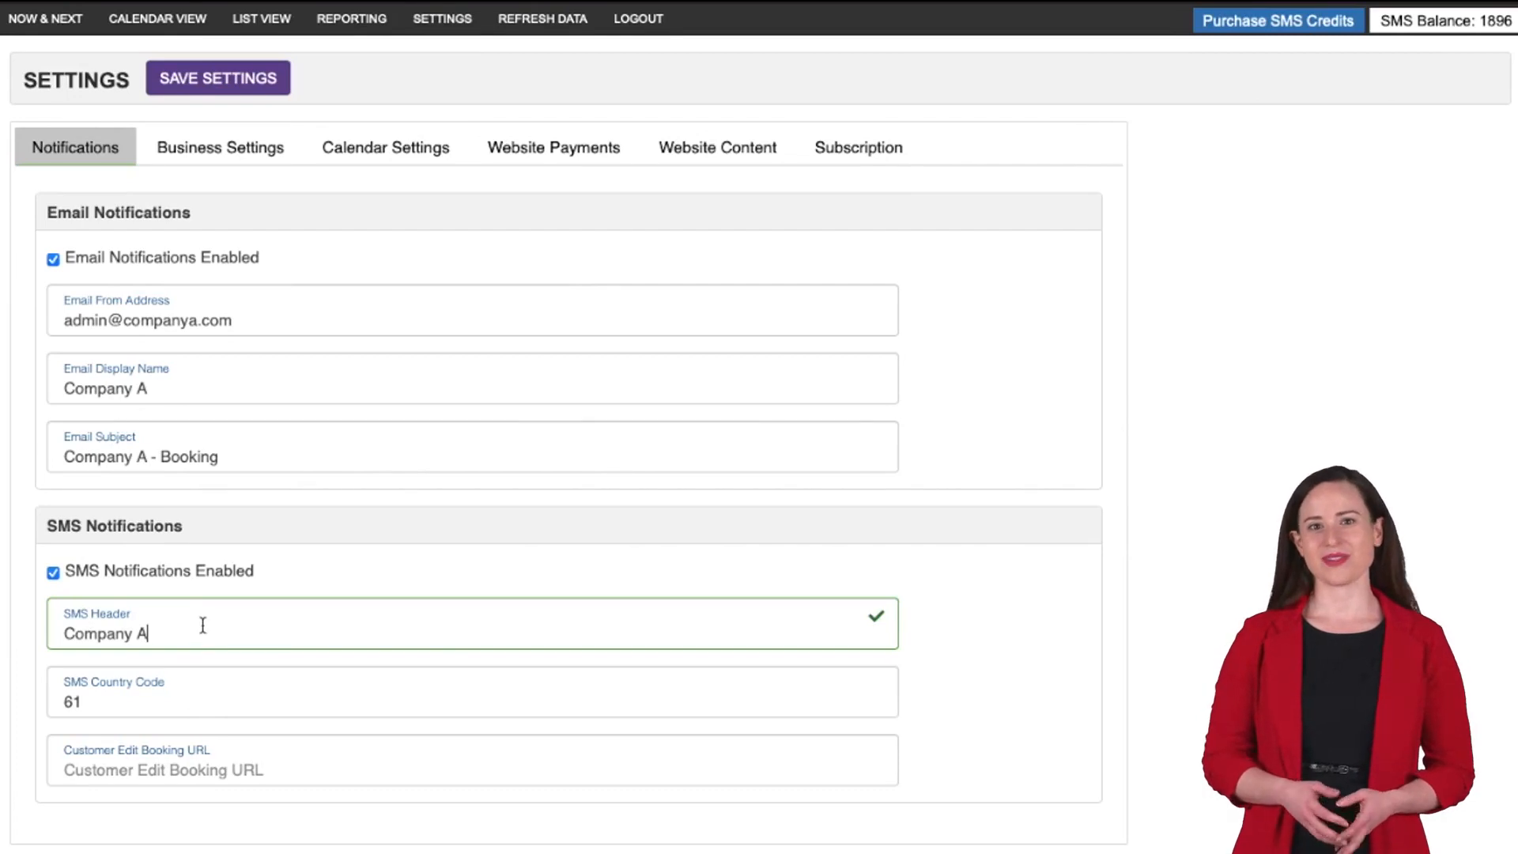
Open the business settings and view the available timezones and administrator login timeout options
click(225, 151)
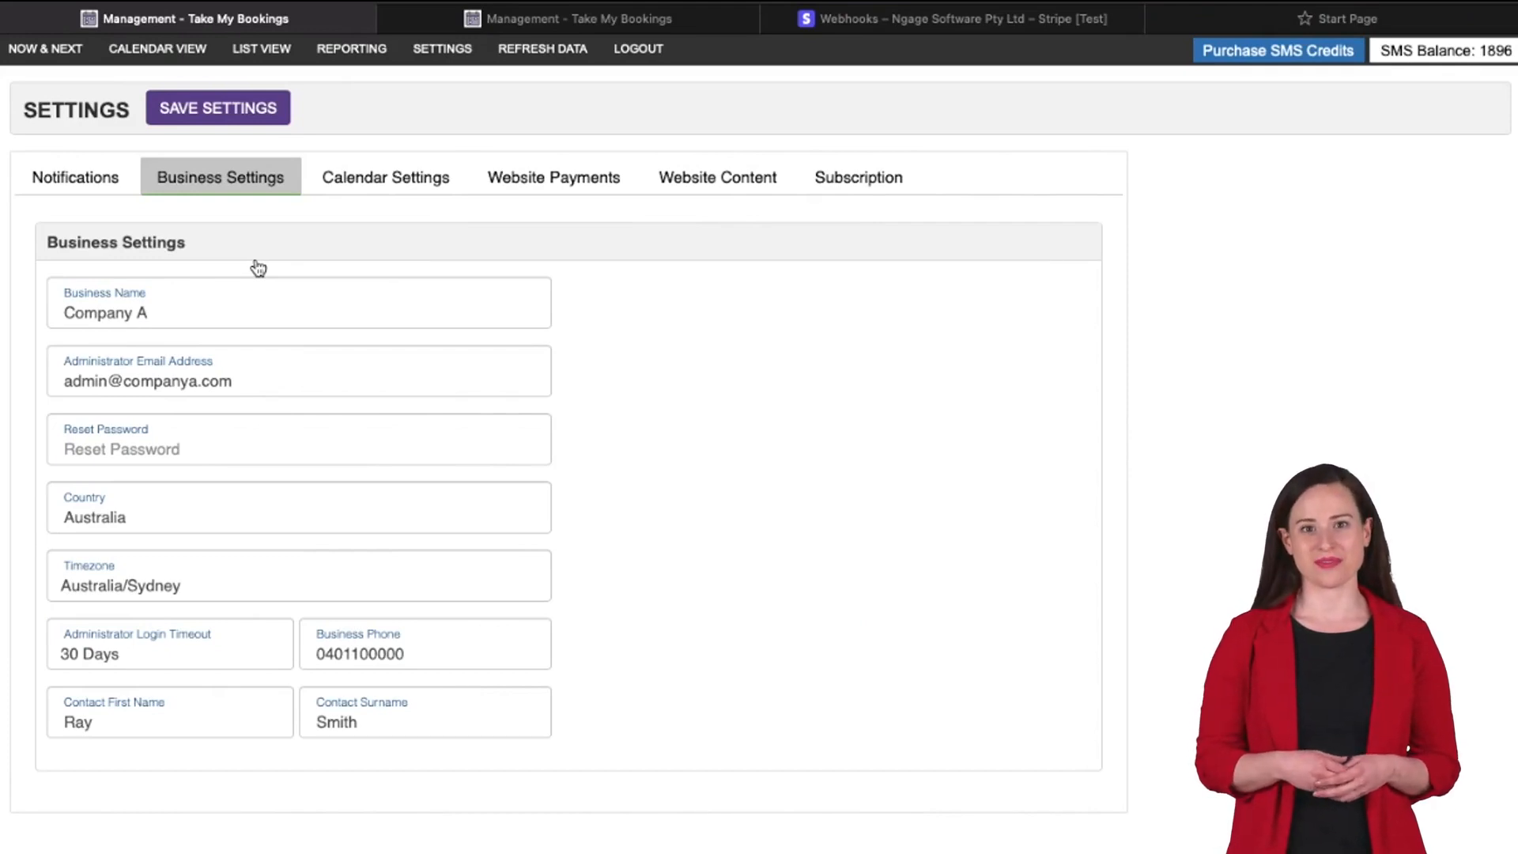
click(199, 594)
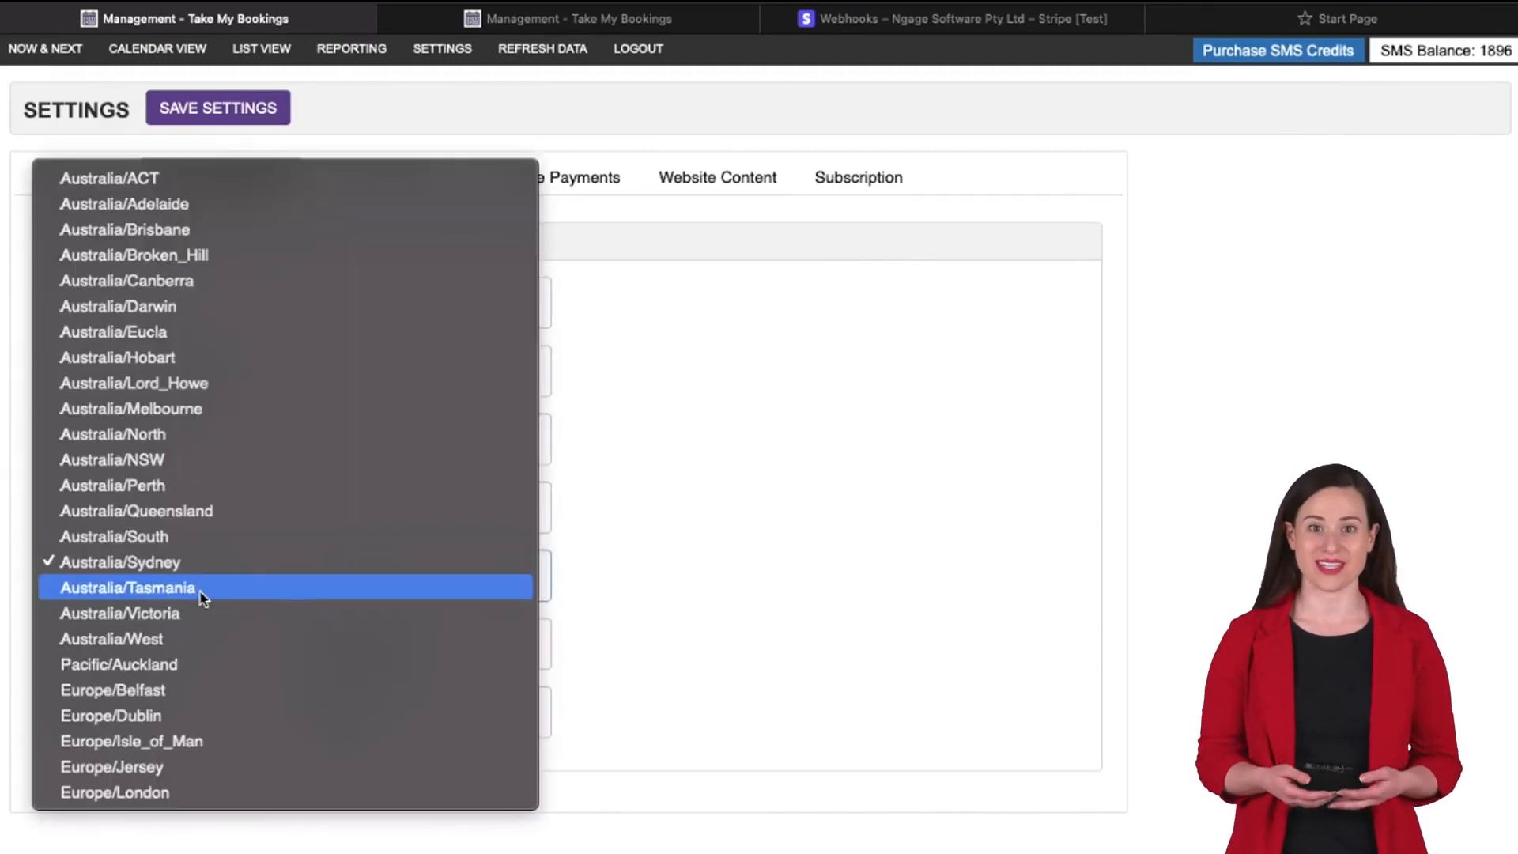
click(633, 583)
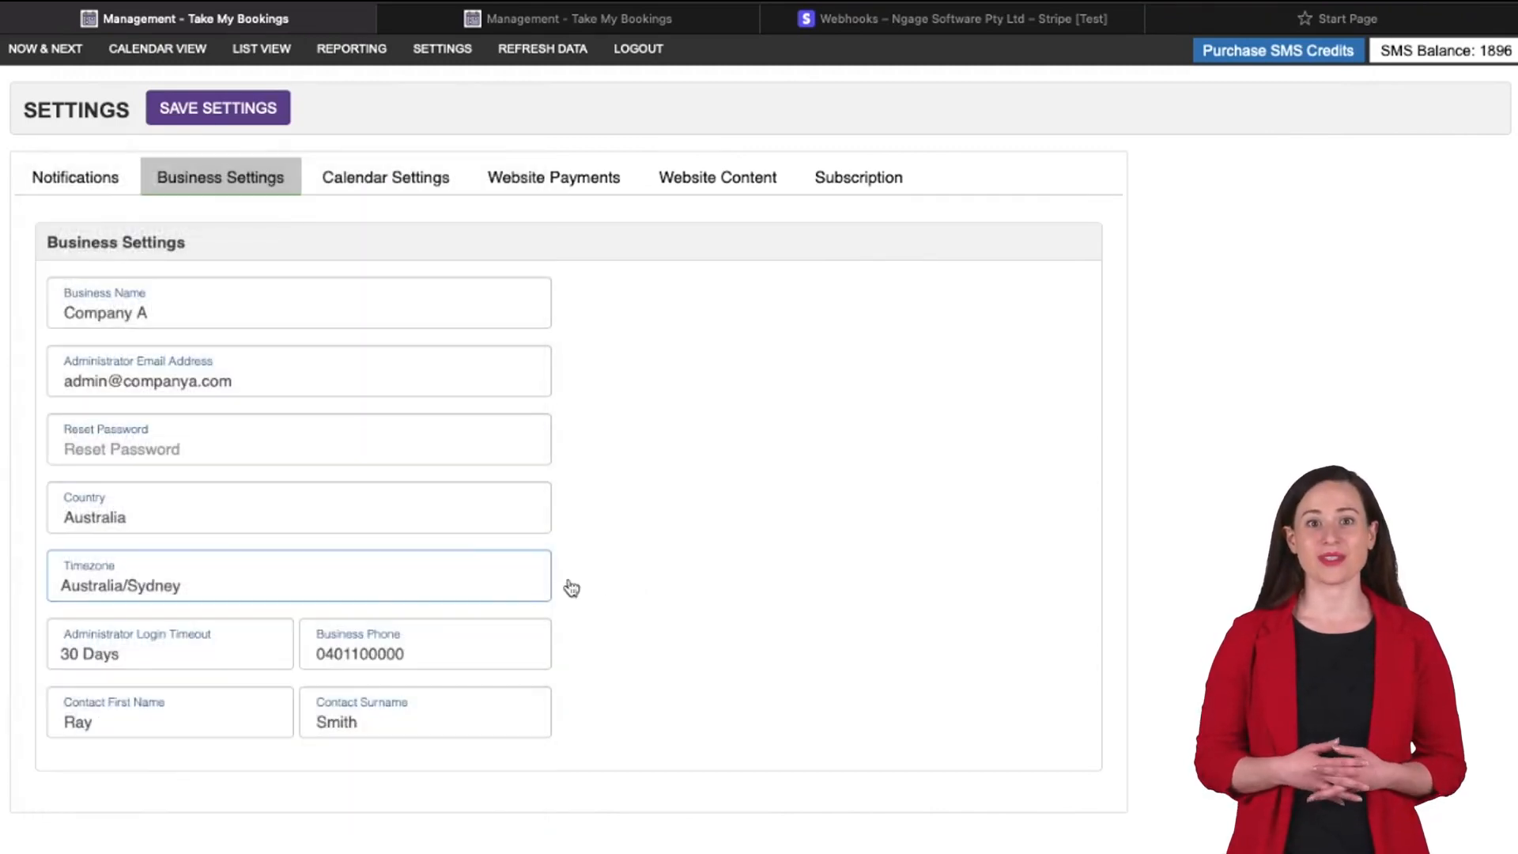
click(211, 659)
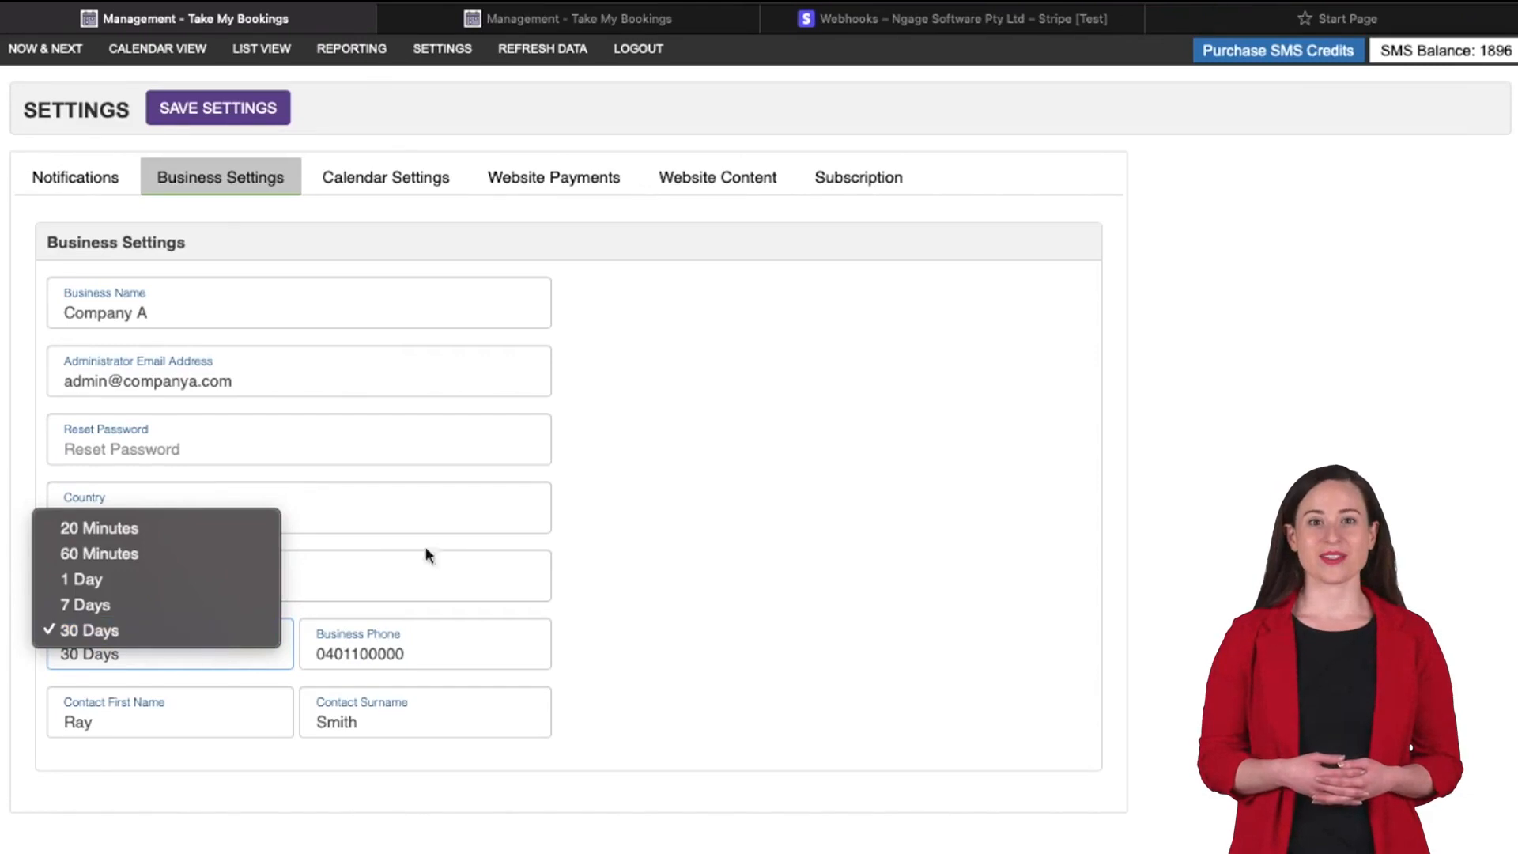
click(592, 523)
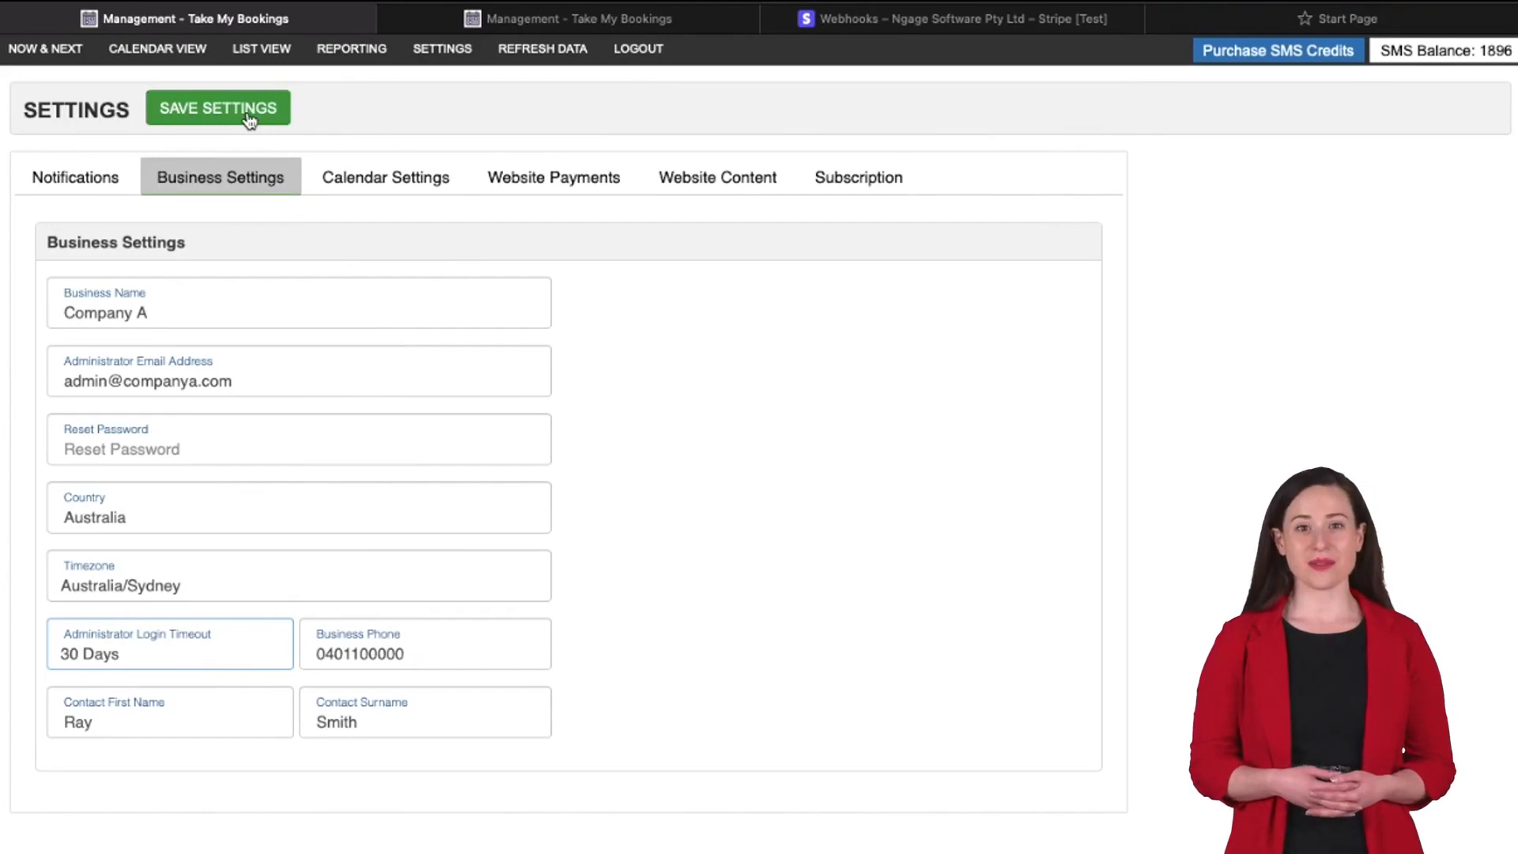
Open the calendar settings and review the start and end times, increment and column width
click(371, 174)
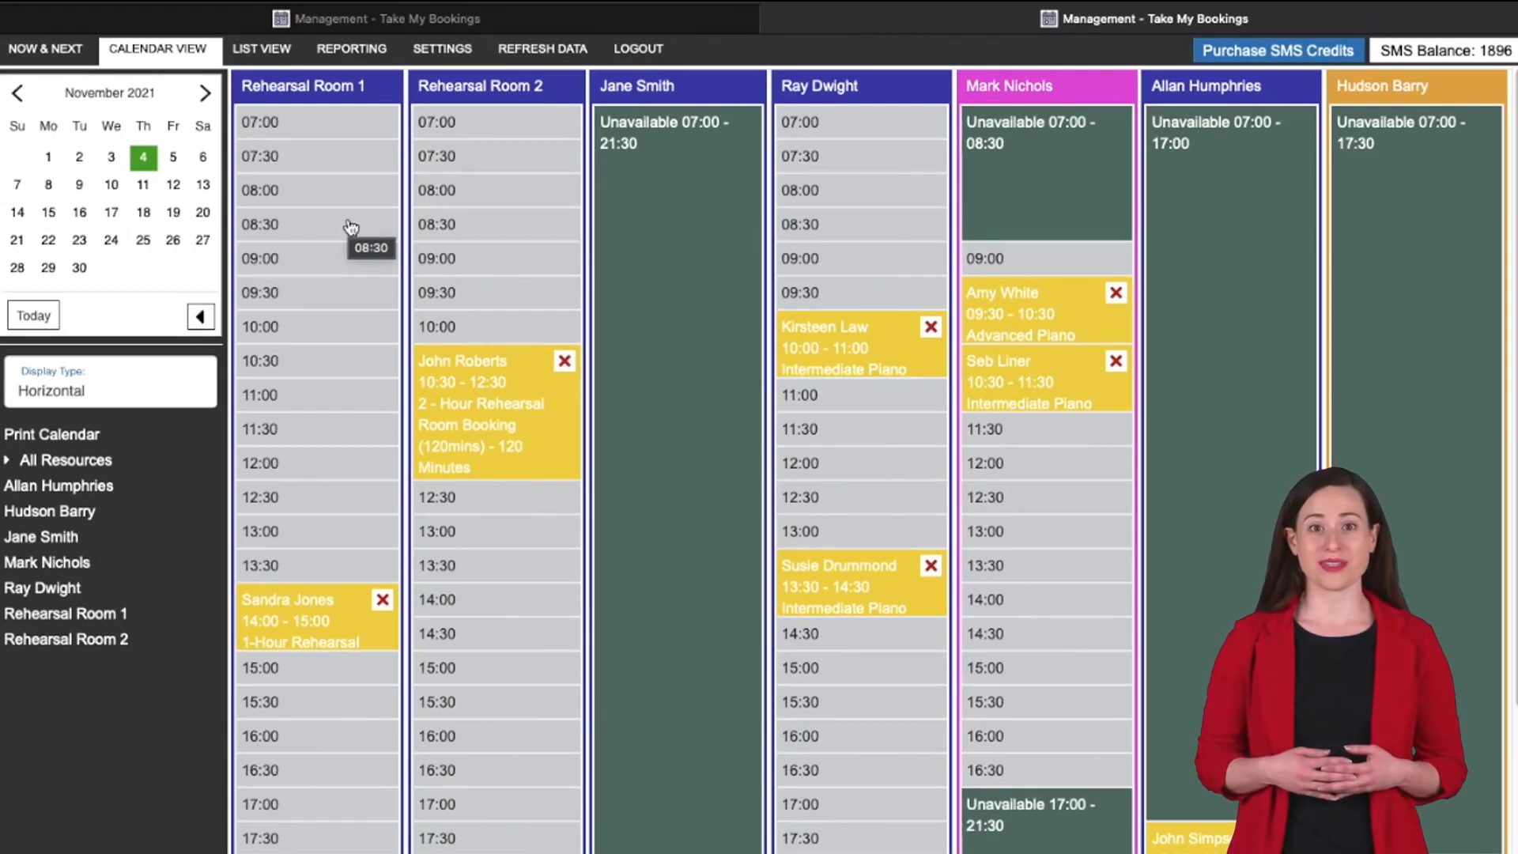
click(352, 18)
click(161, 318)
click(380, 318)
click(172, 386)
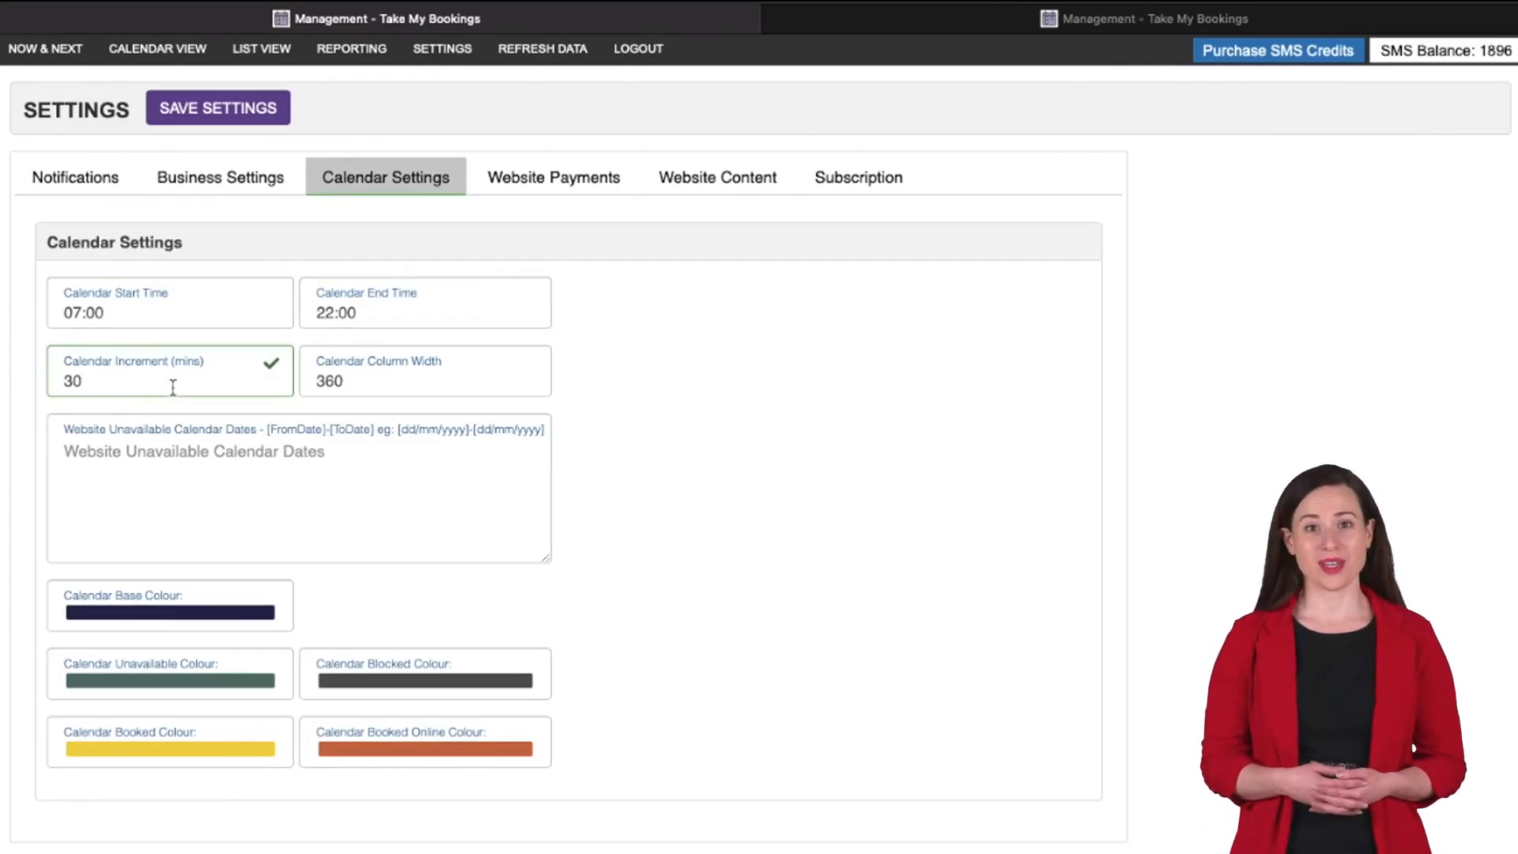
click(373, 384)
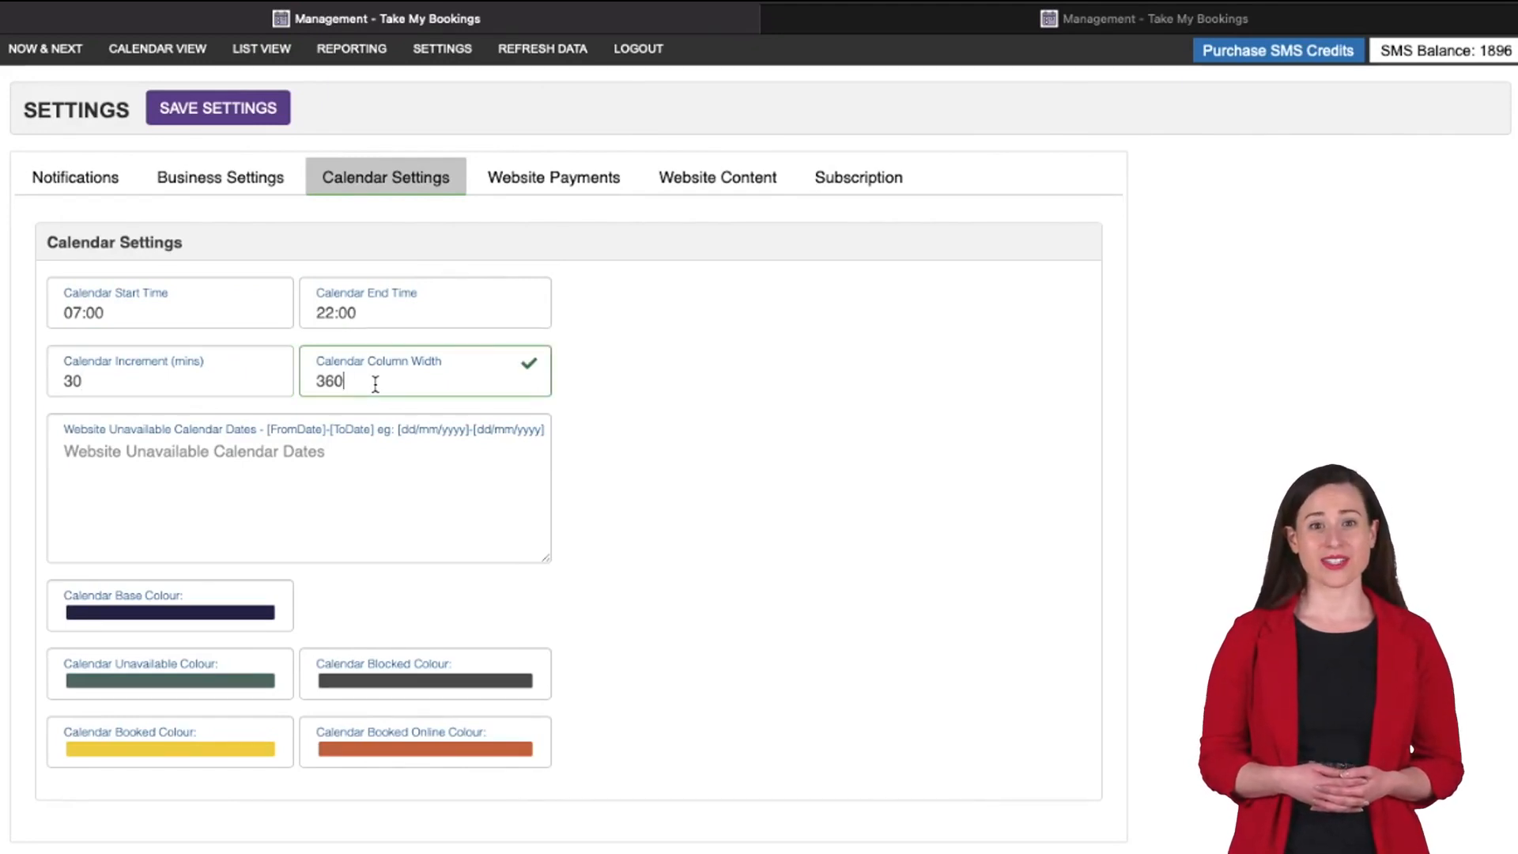
Set the website unavailable calendar dates to [25/12/2021]-[26/12/2021] and view the calendar base colour choices
click(294, 458)
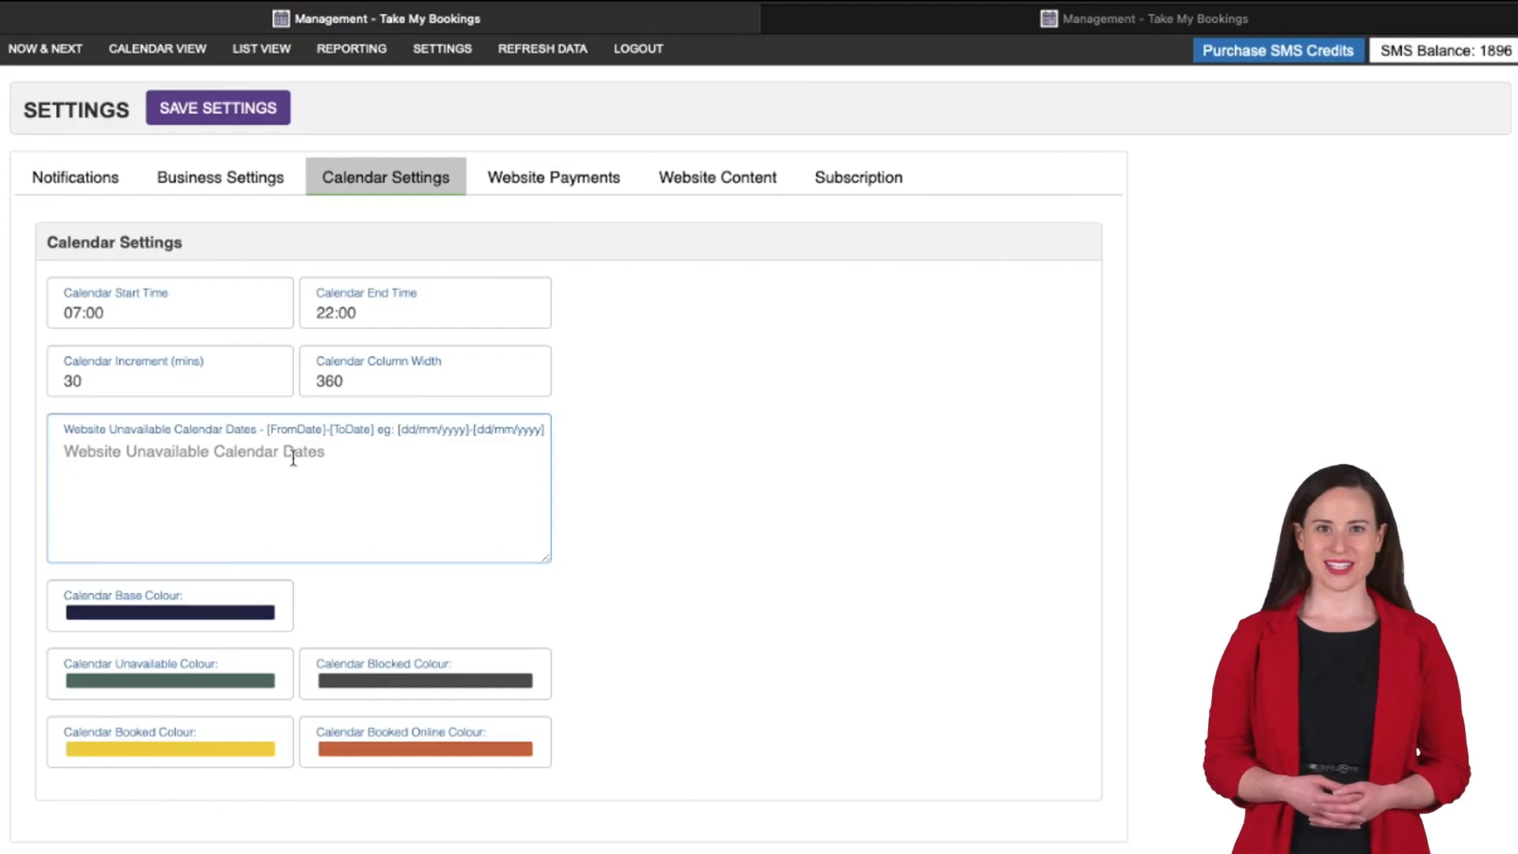
text([25/12/2021]-[26/12/2021])
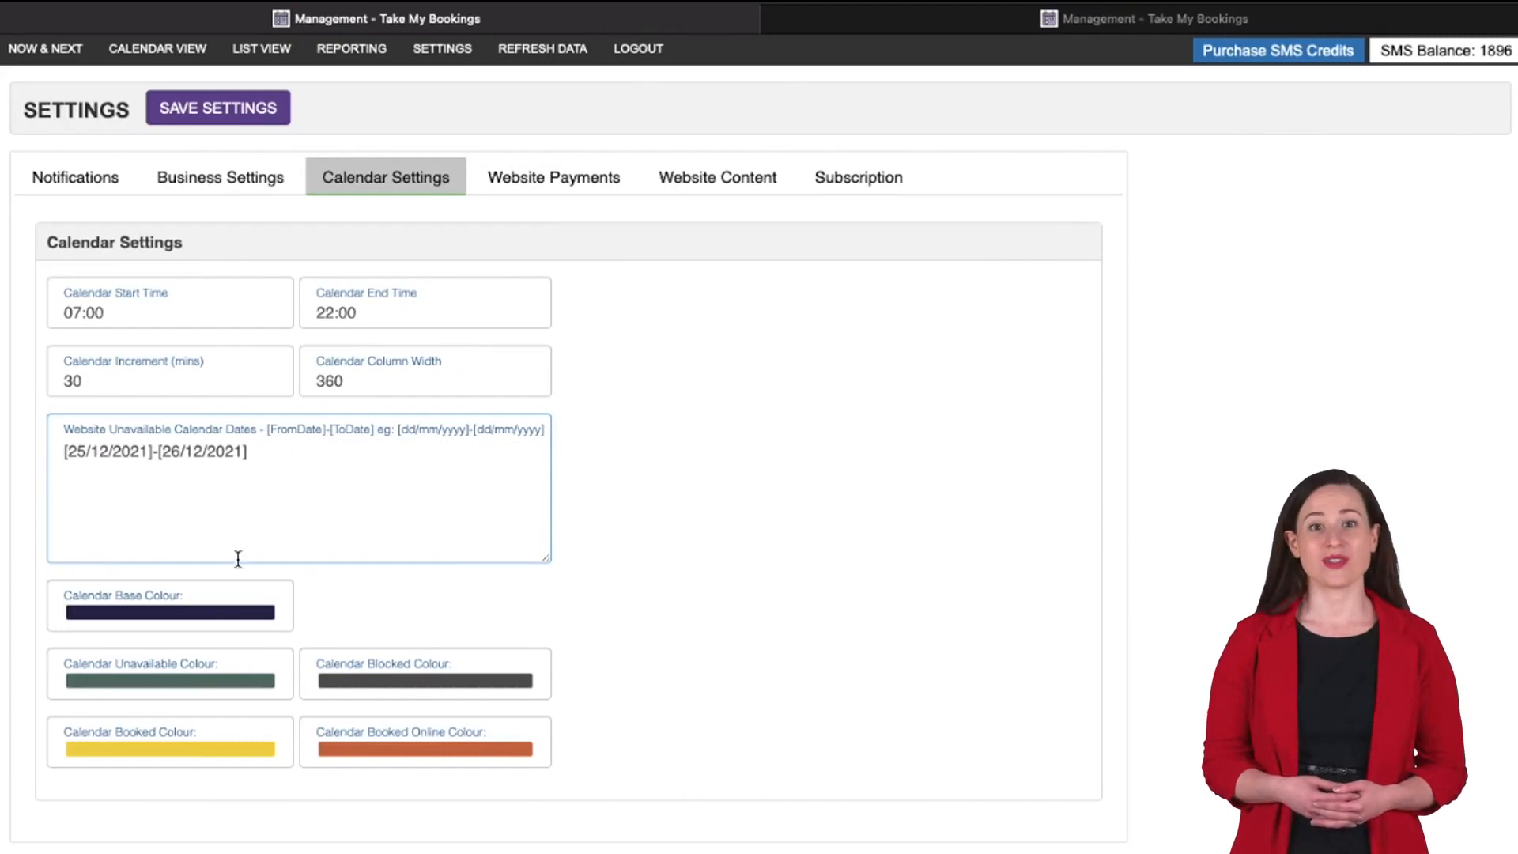
click(202, 613)
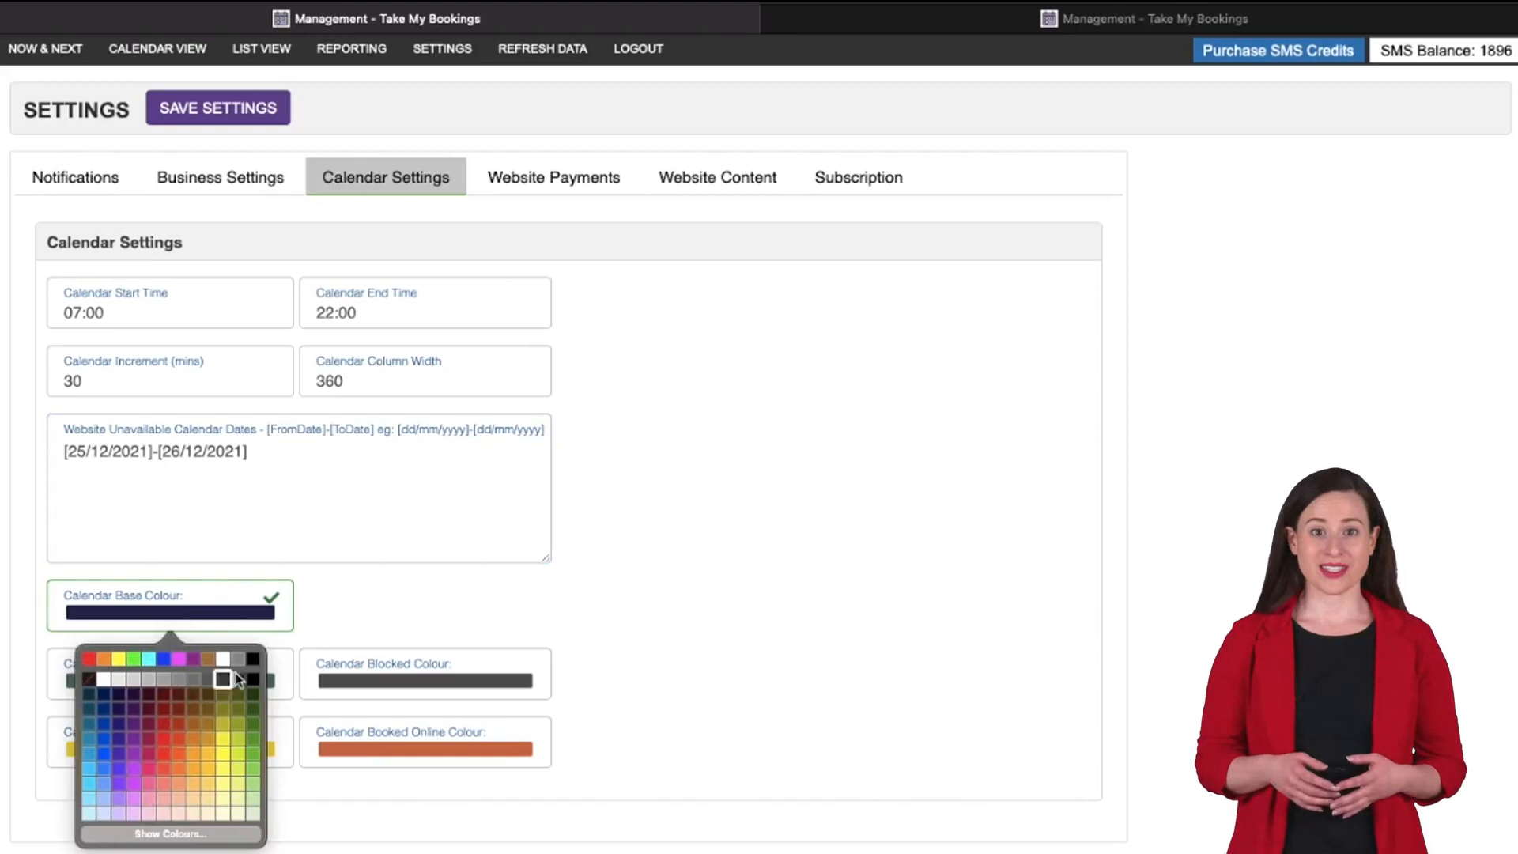
click(369, 613)
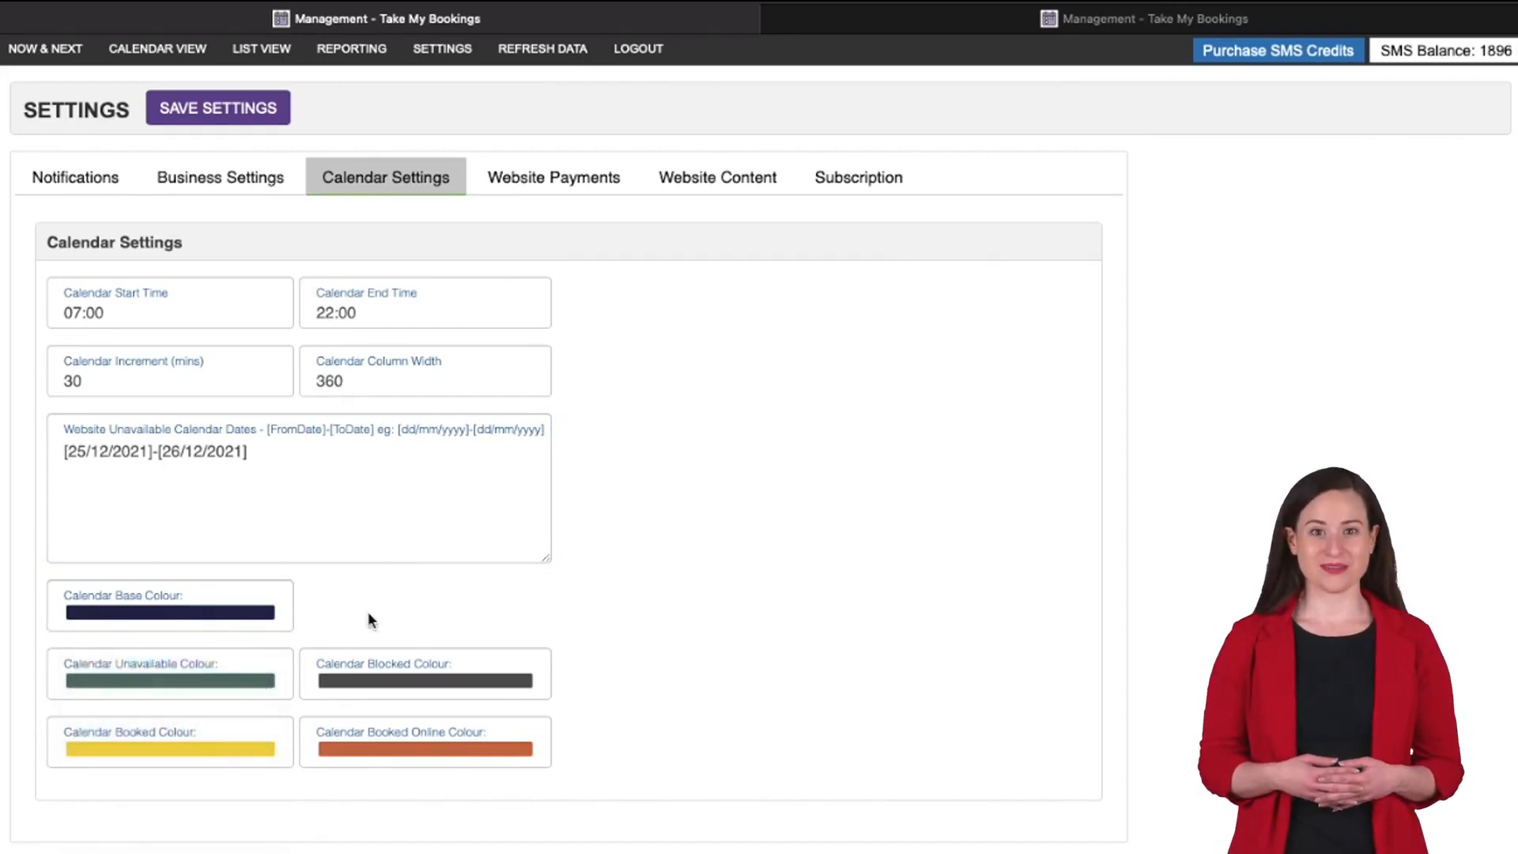
Open the website payment settings, switch to Stripe, and reveal the secret test key among the developer API keys
click(576, 176)
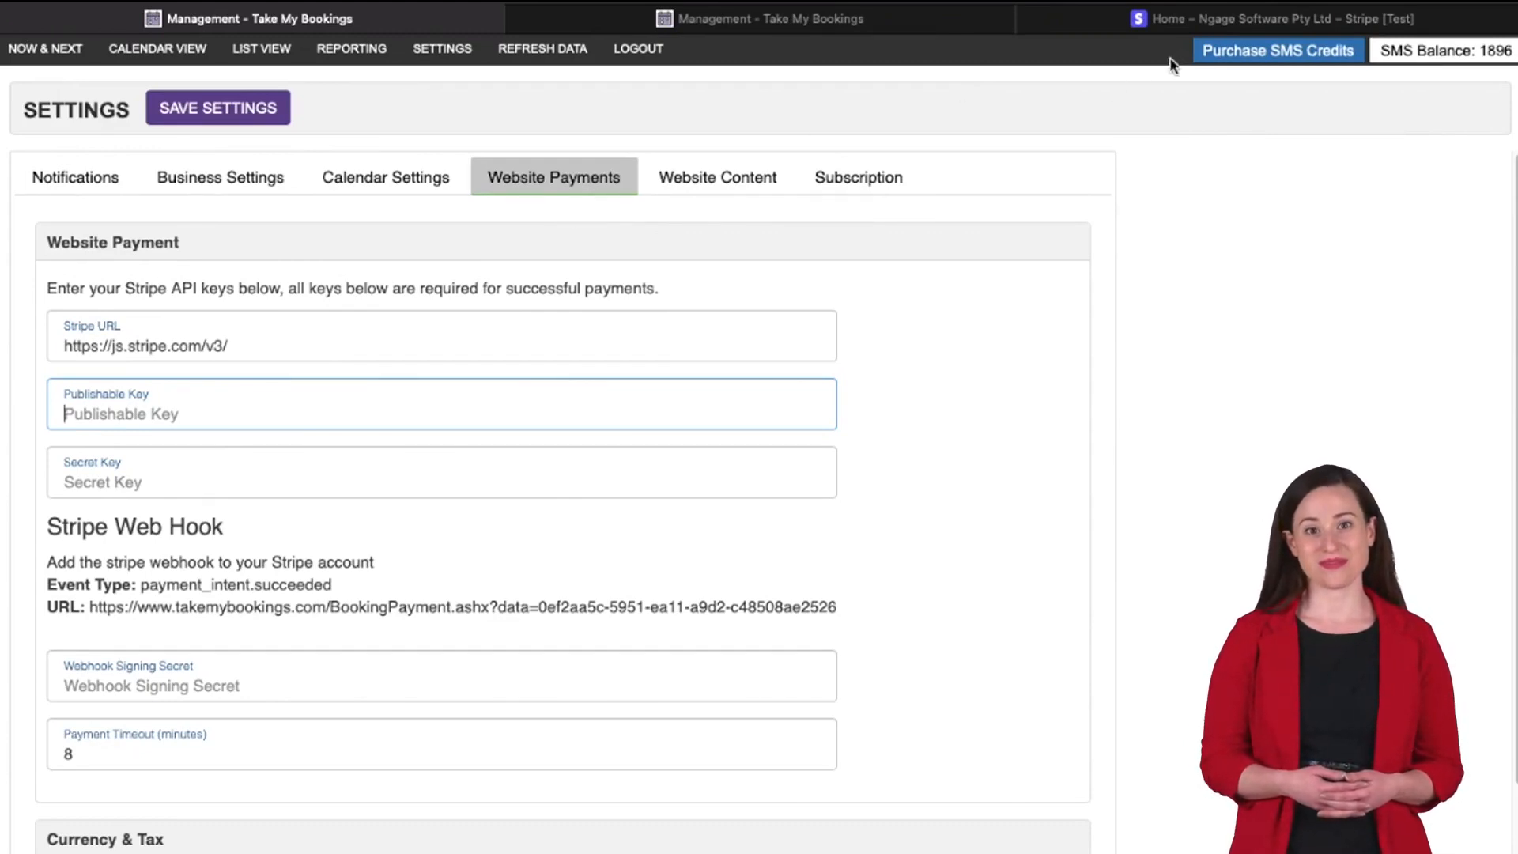
click(1203, 22)
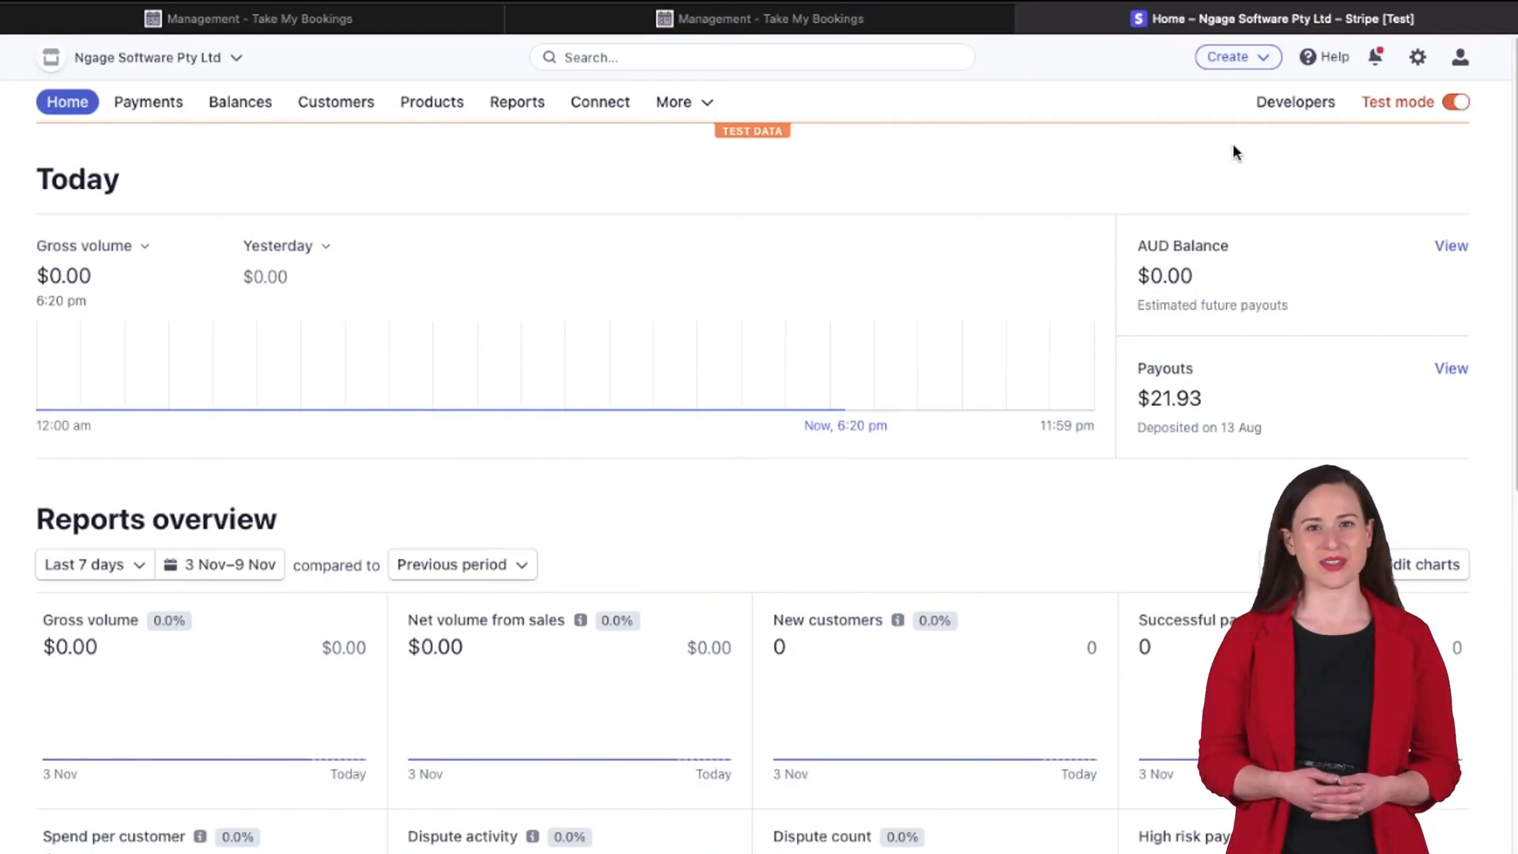
click(1288, 110)
click(82, 248)
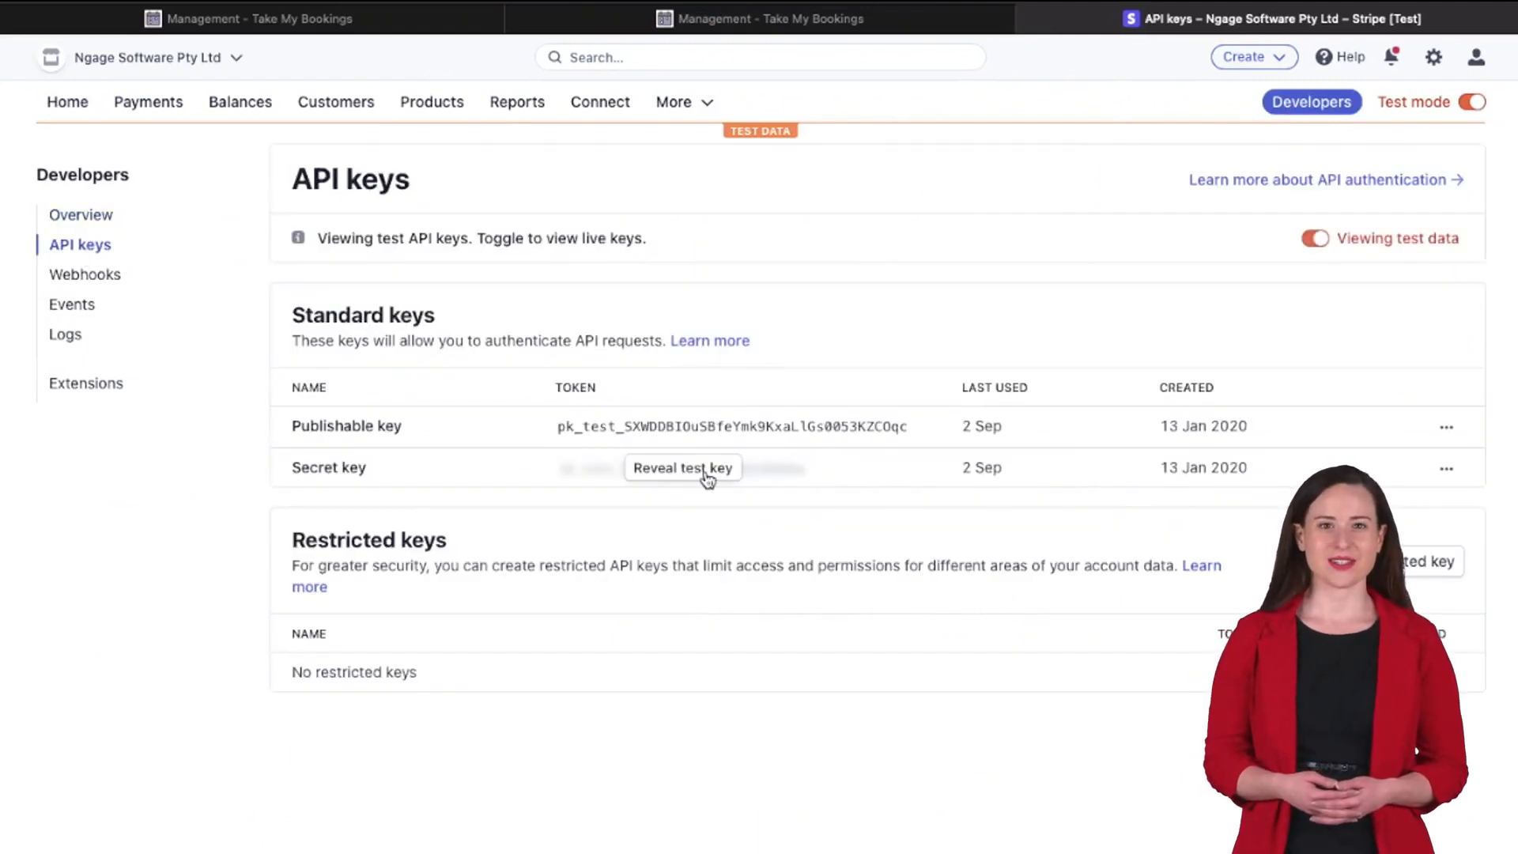
click(706, 474)
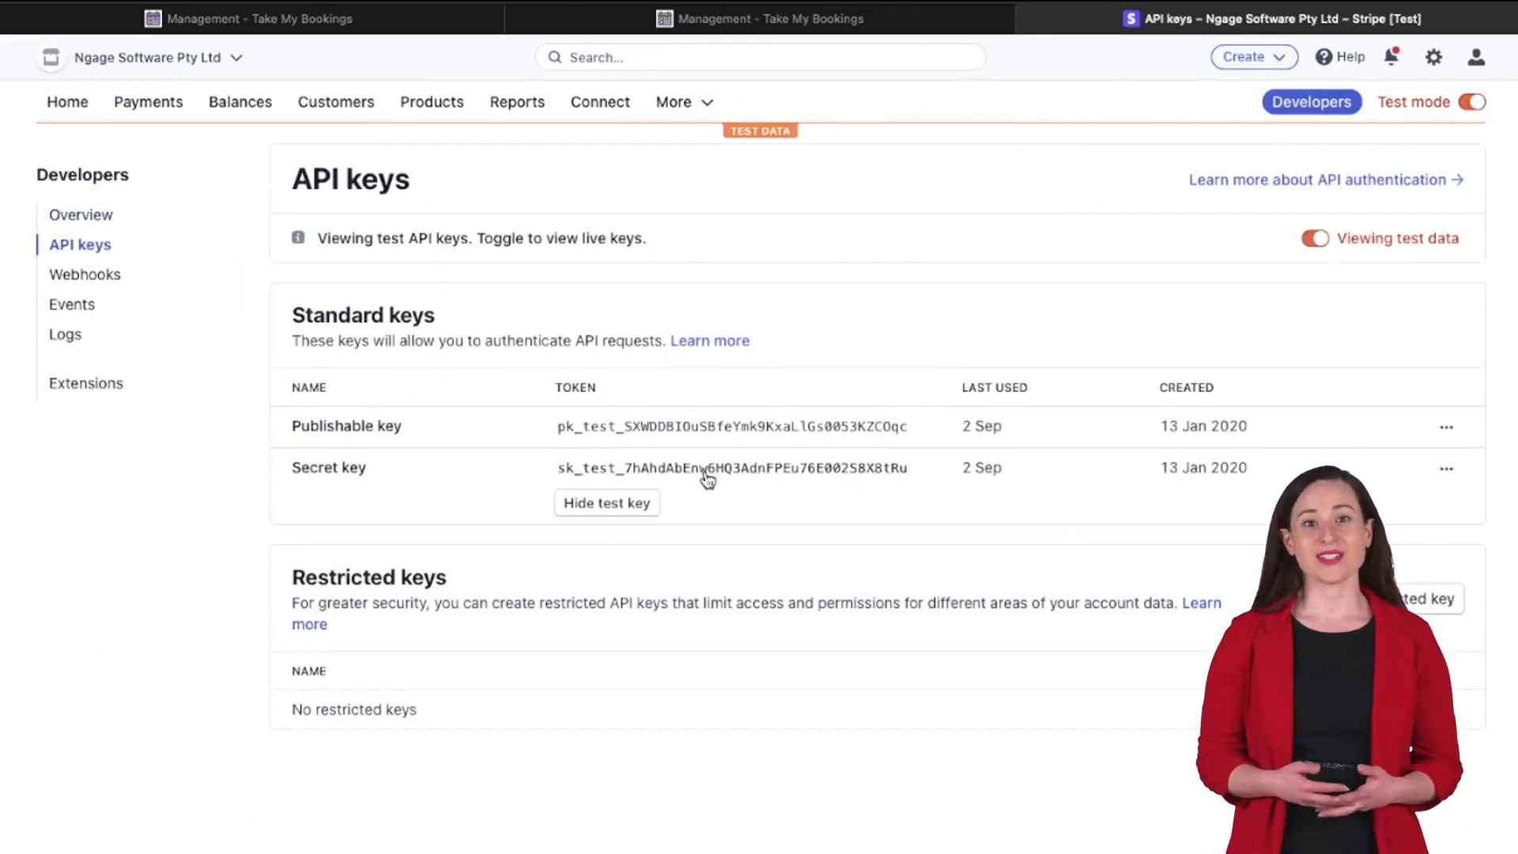
Copy the publishable key from Stripe and paste it as the Publishable Key in the Take My Bookings payment settings
click(793, 430)
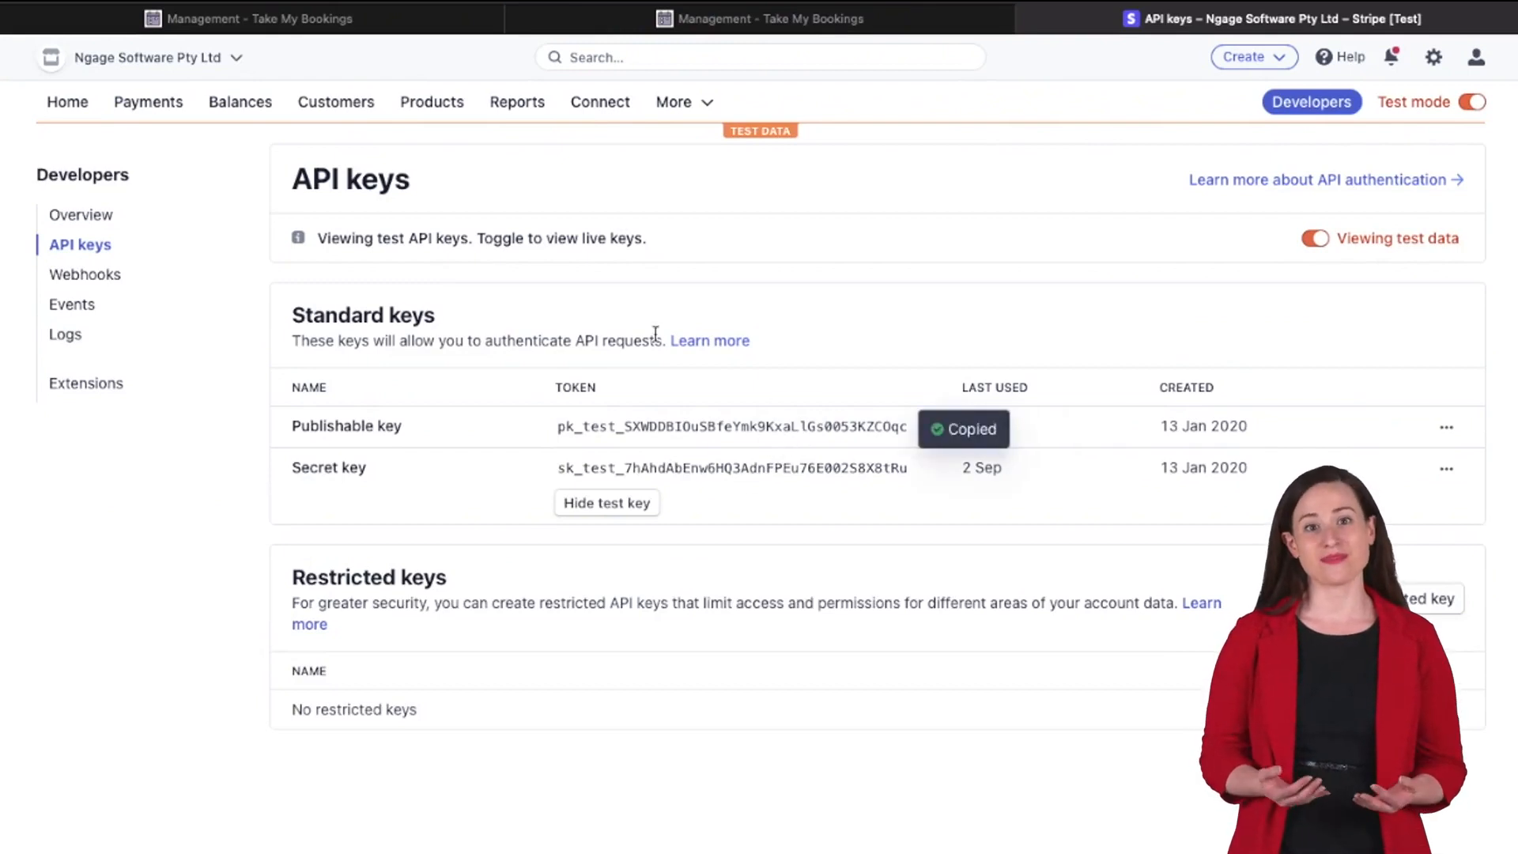
click(340, 19)
click(294, 410)
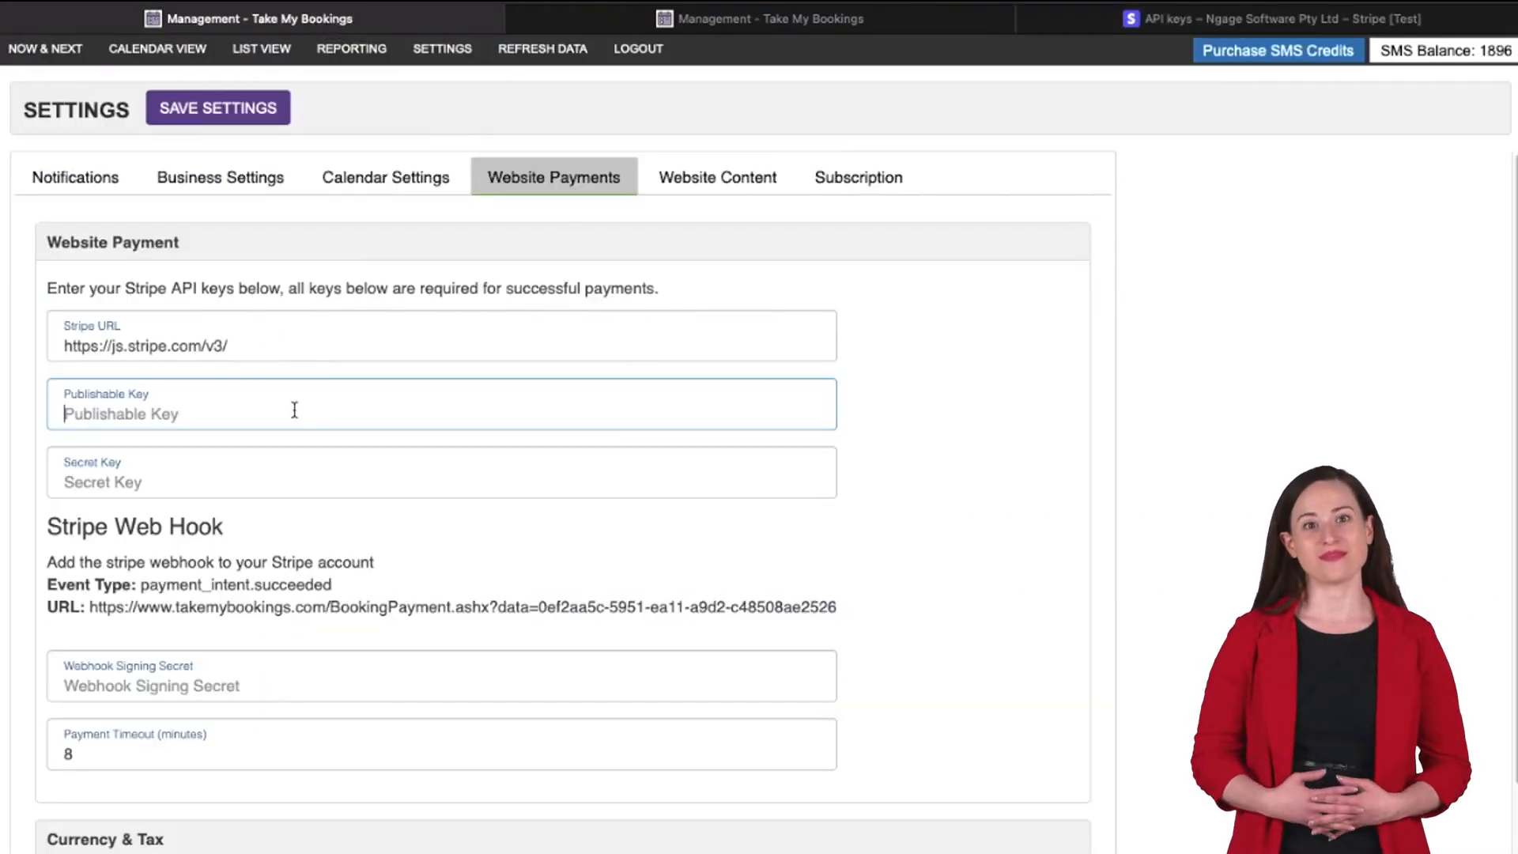
key(ctrl+v)
Copy the secret key from Stripe and paste it as the Secret Key in the Take My Bookings payment settings
click(1204, 31)
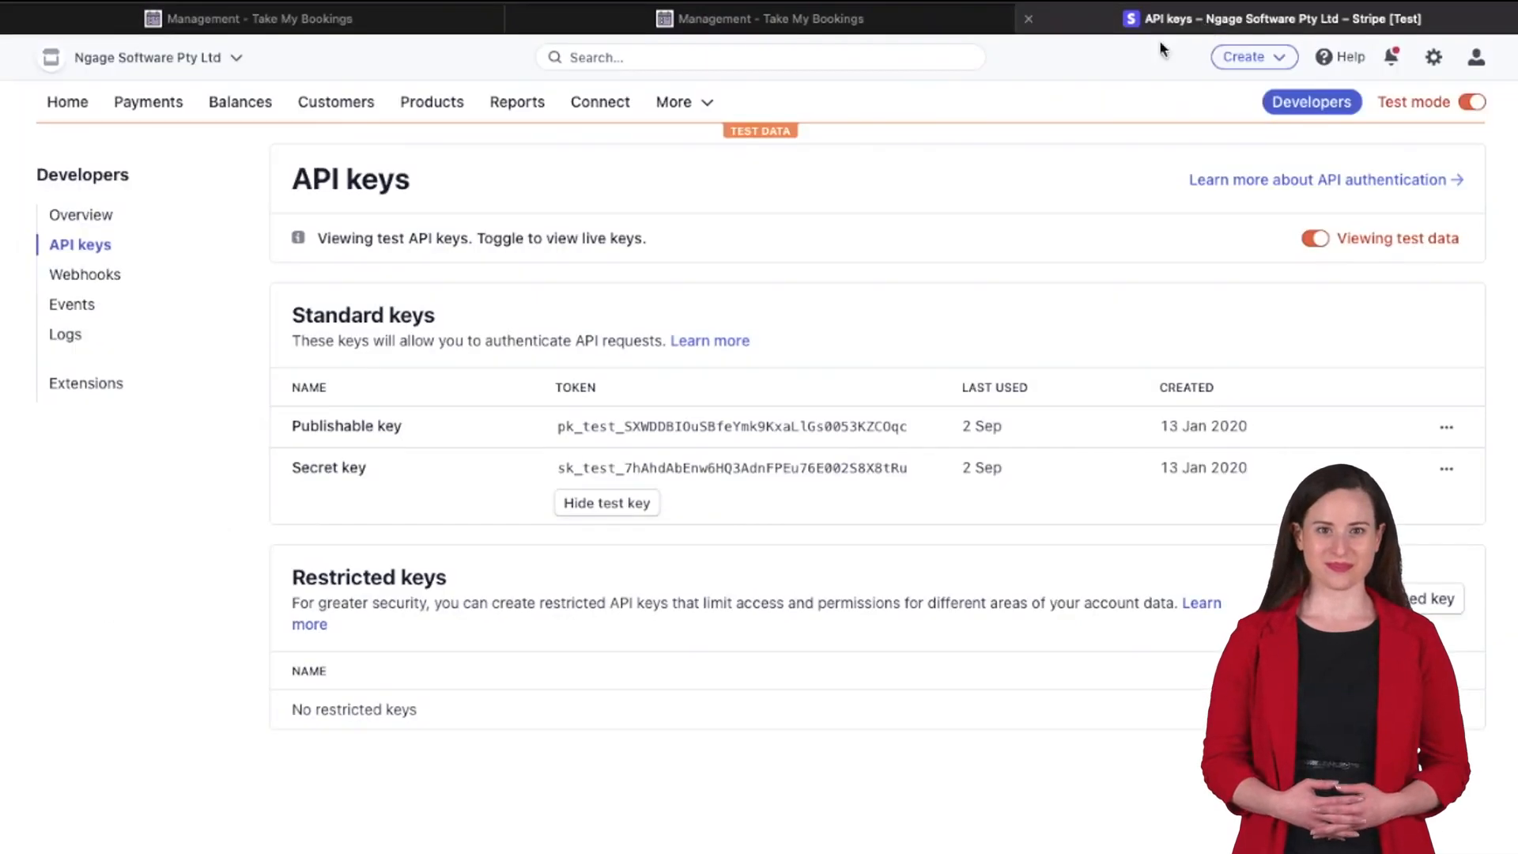
click(674, 466)
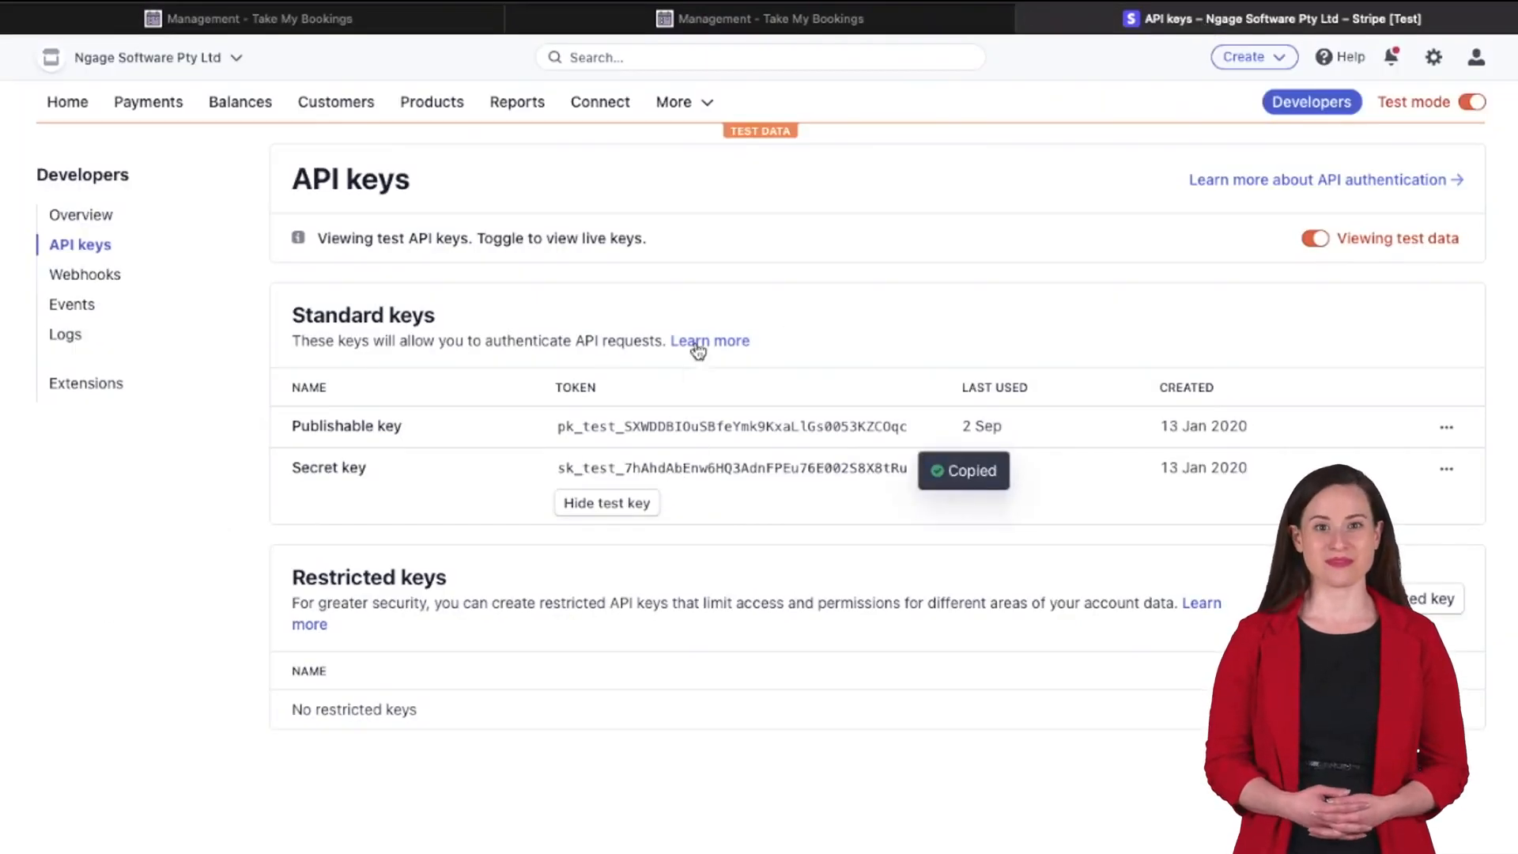
click(247, 18)
click(294, 462)
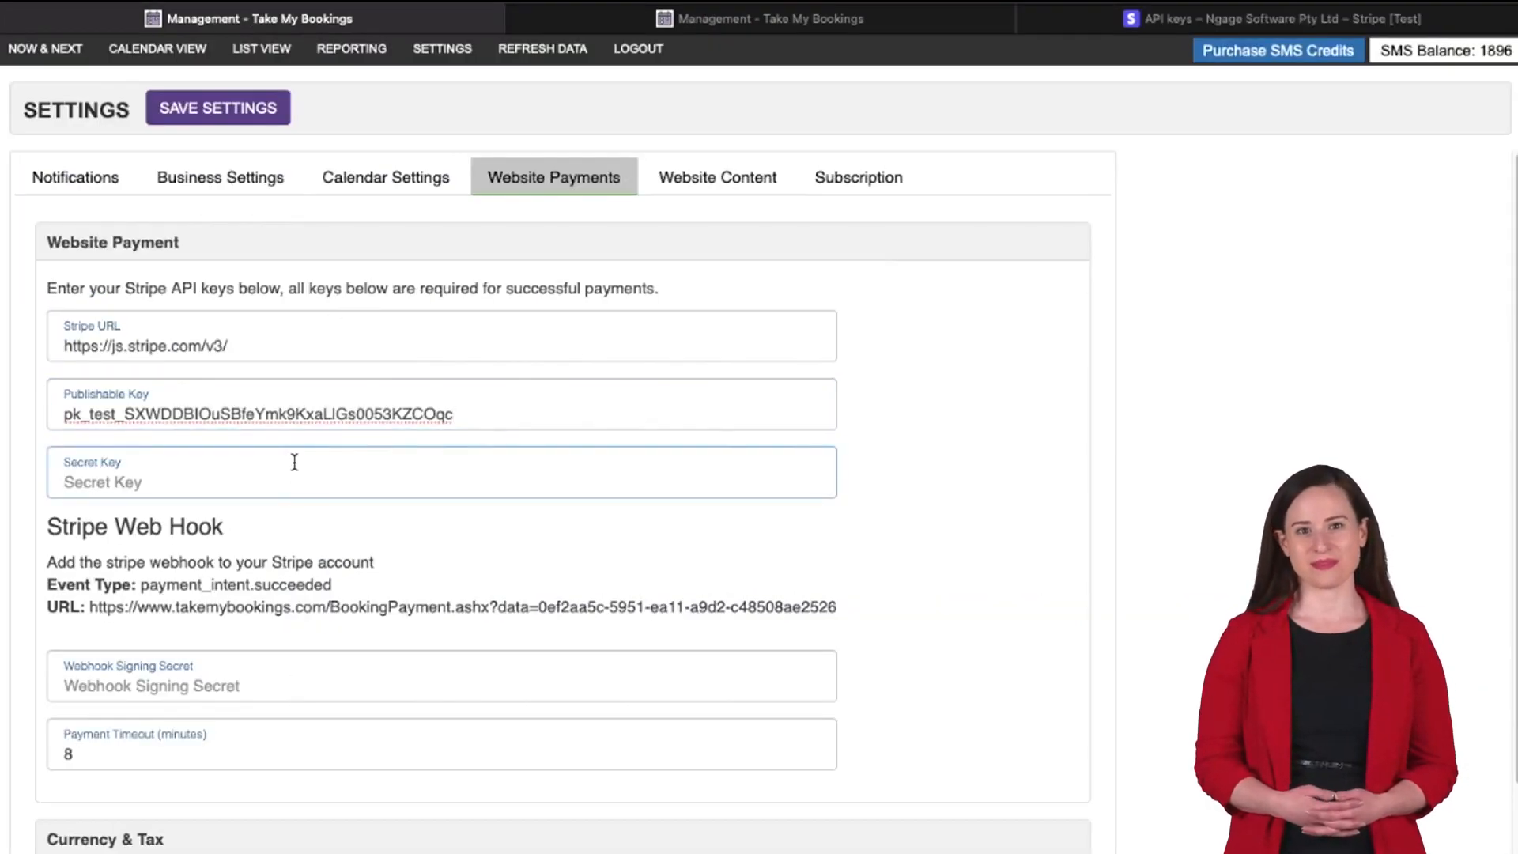
key(ctrl+v)
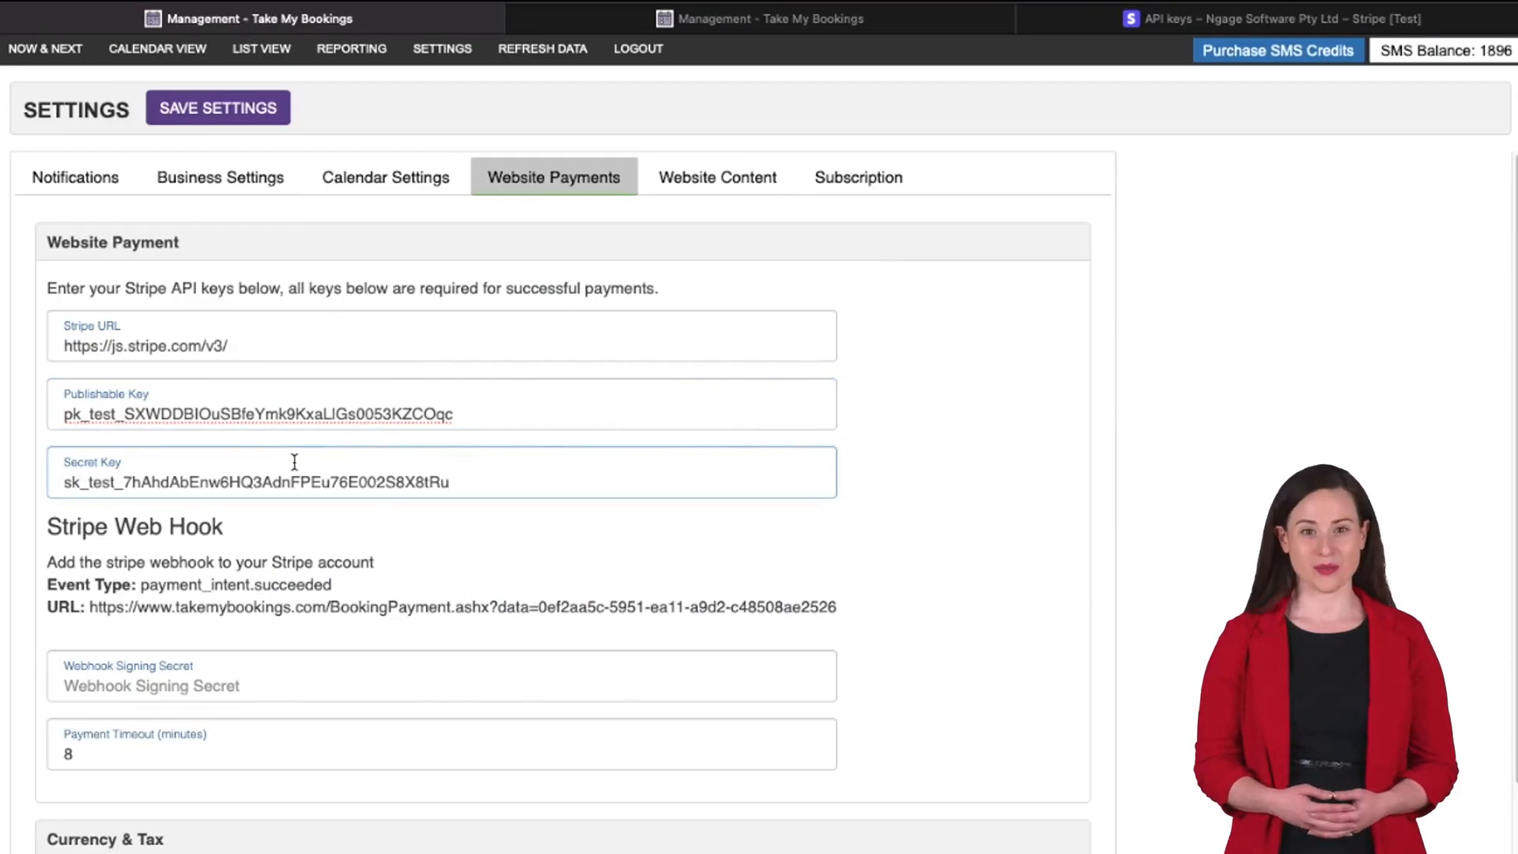
Copy the Stripe webhook URL from the payment settings and use it as the endpoint URL of a new Stripe webhook
click(334, 610)
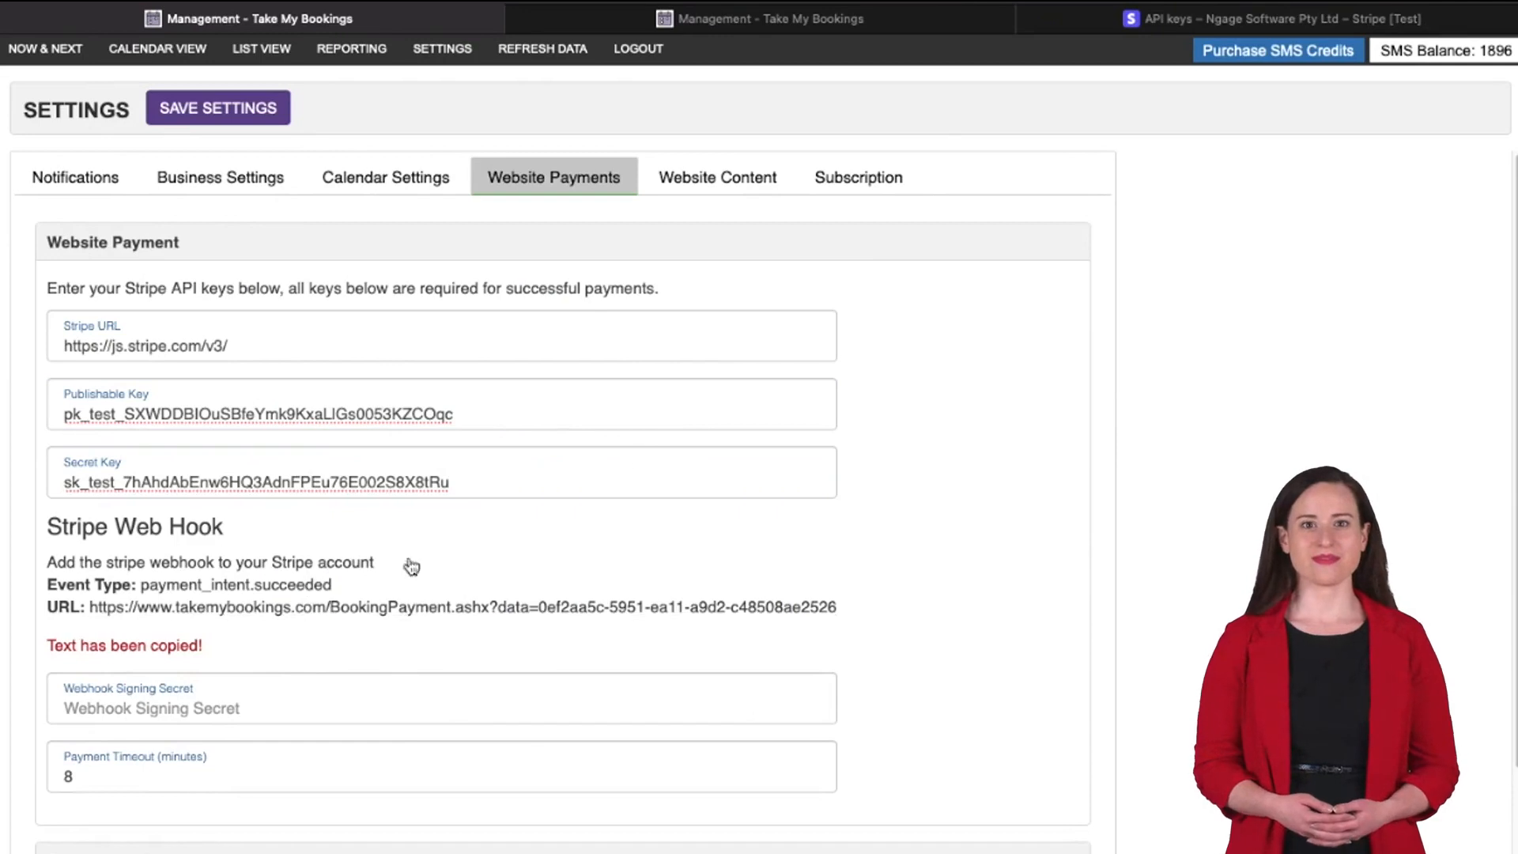
click(1178, 24)
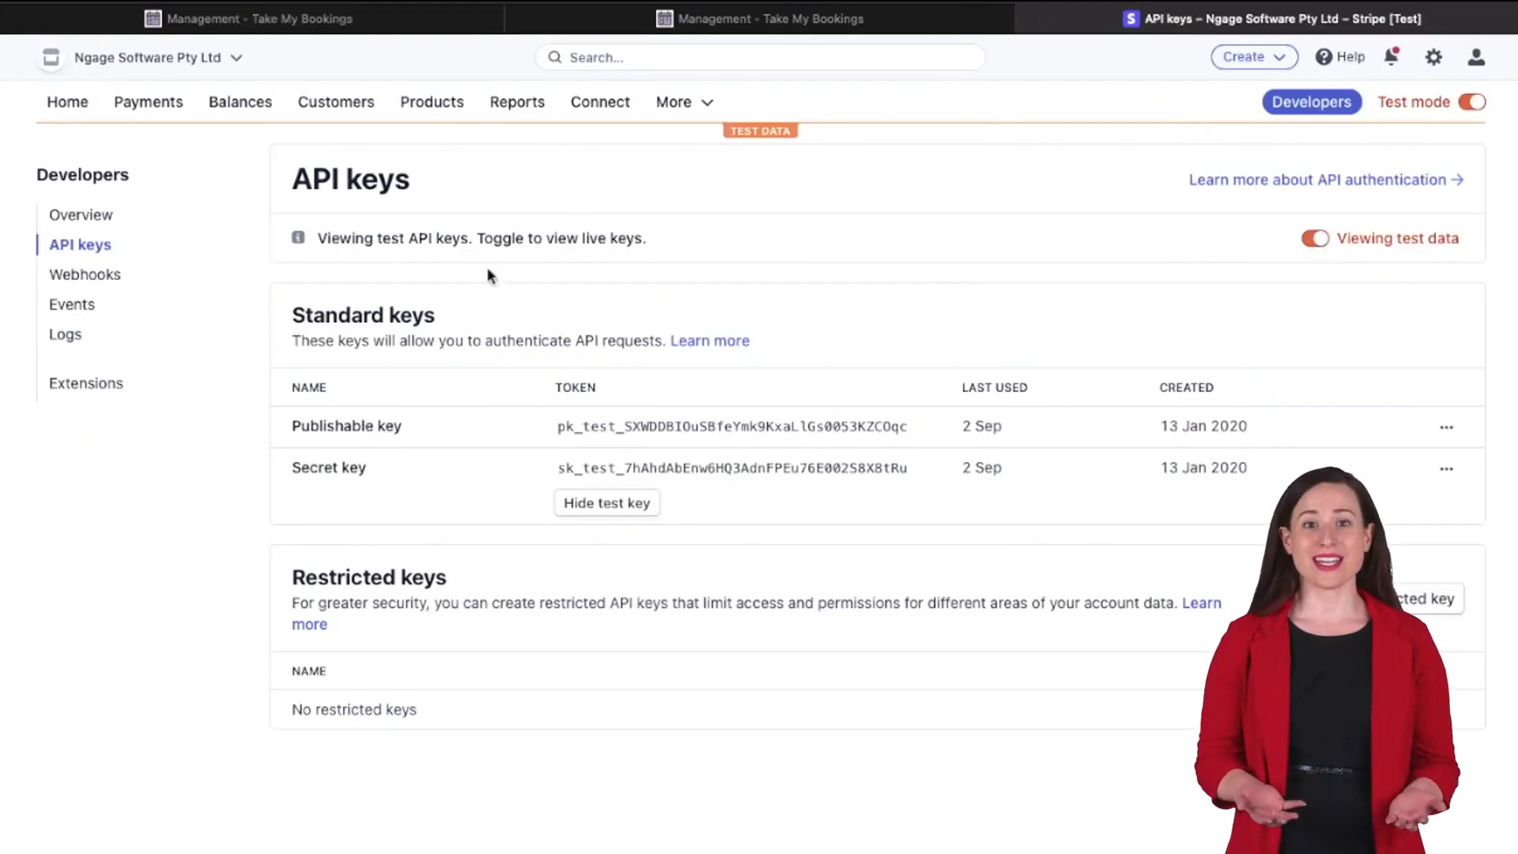
click(94, 278)
click(728, 739)
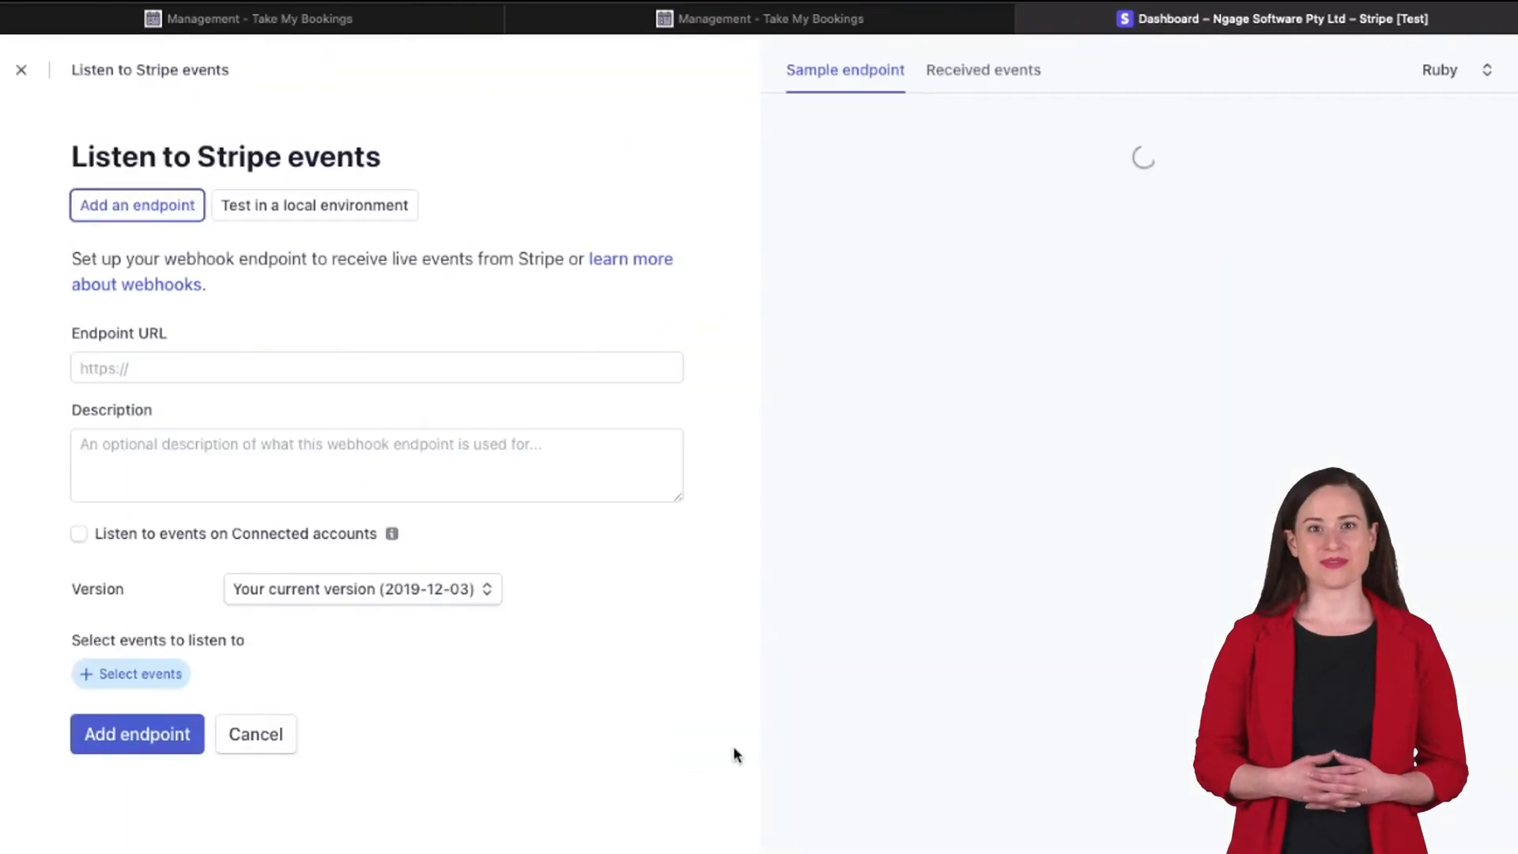
click(213, 367)
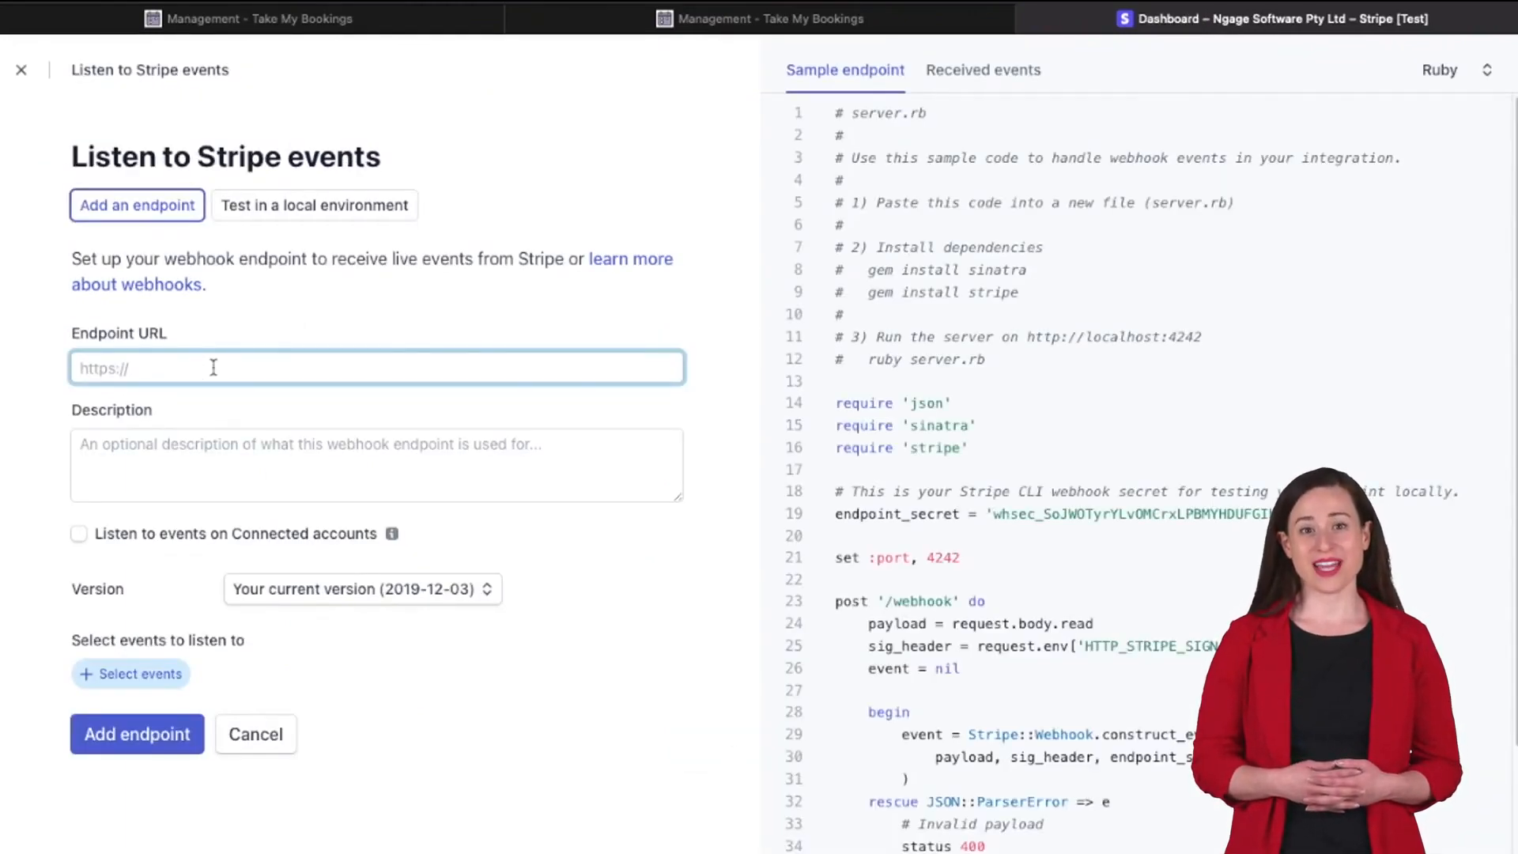
key(super+v)
Find the payment_intent.succeeded event with the search "succ", assign it to the webhook, and add the endpoint
click(151, 674)
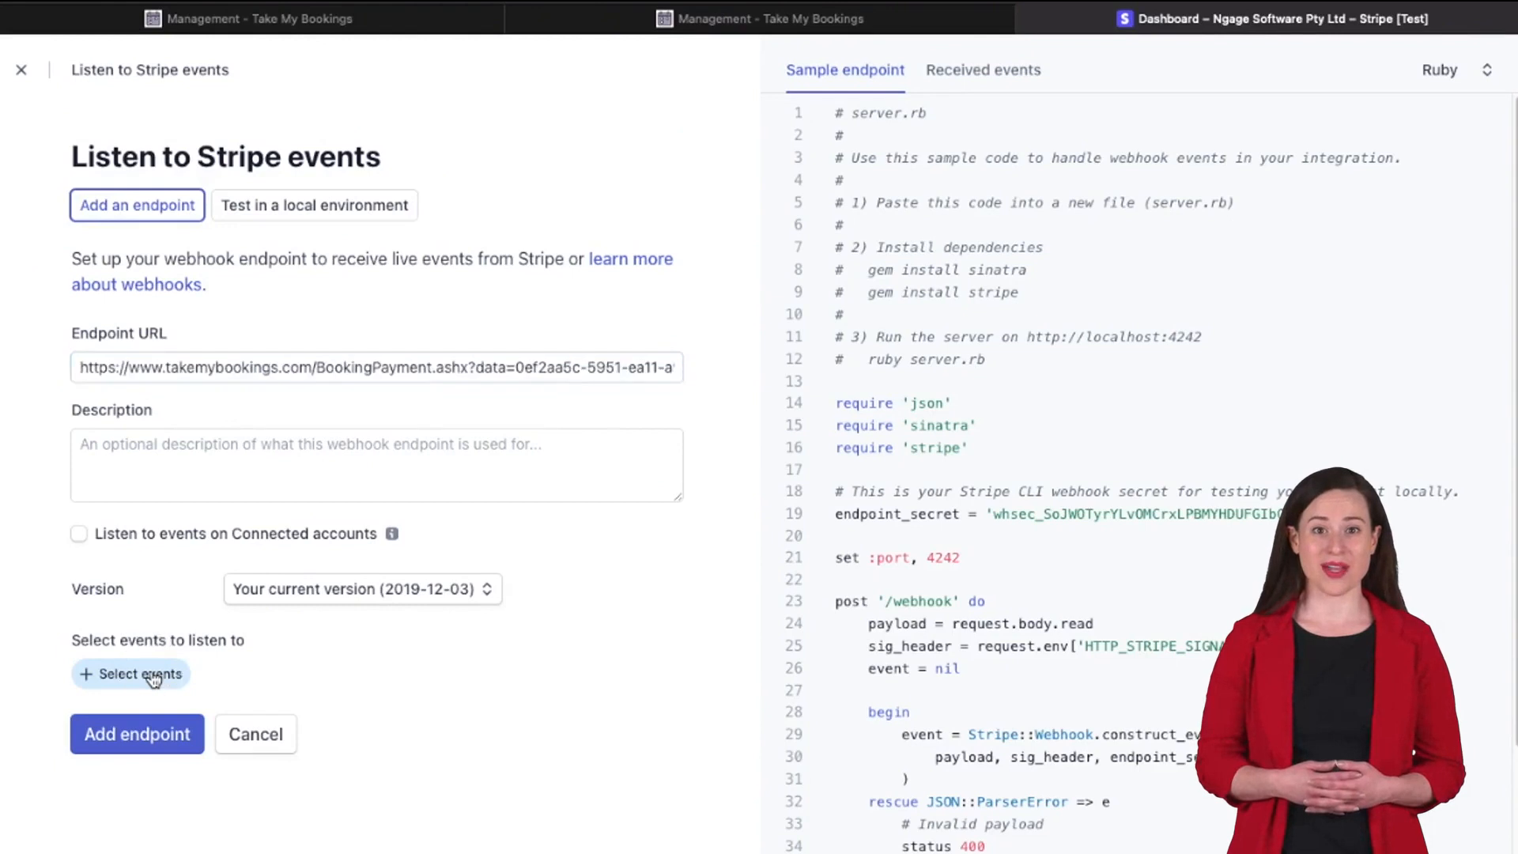
click(225, 214)
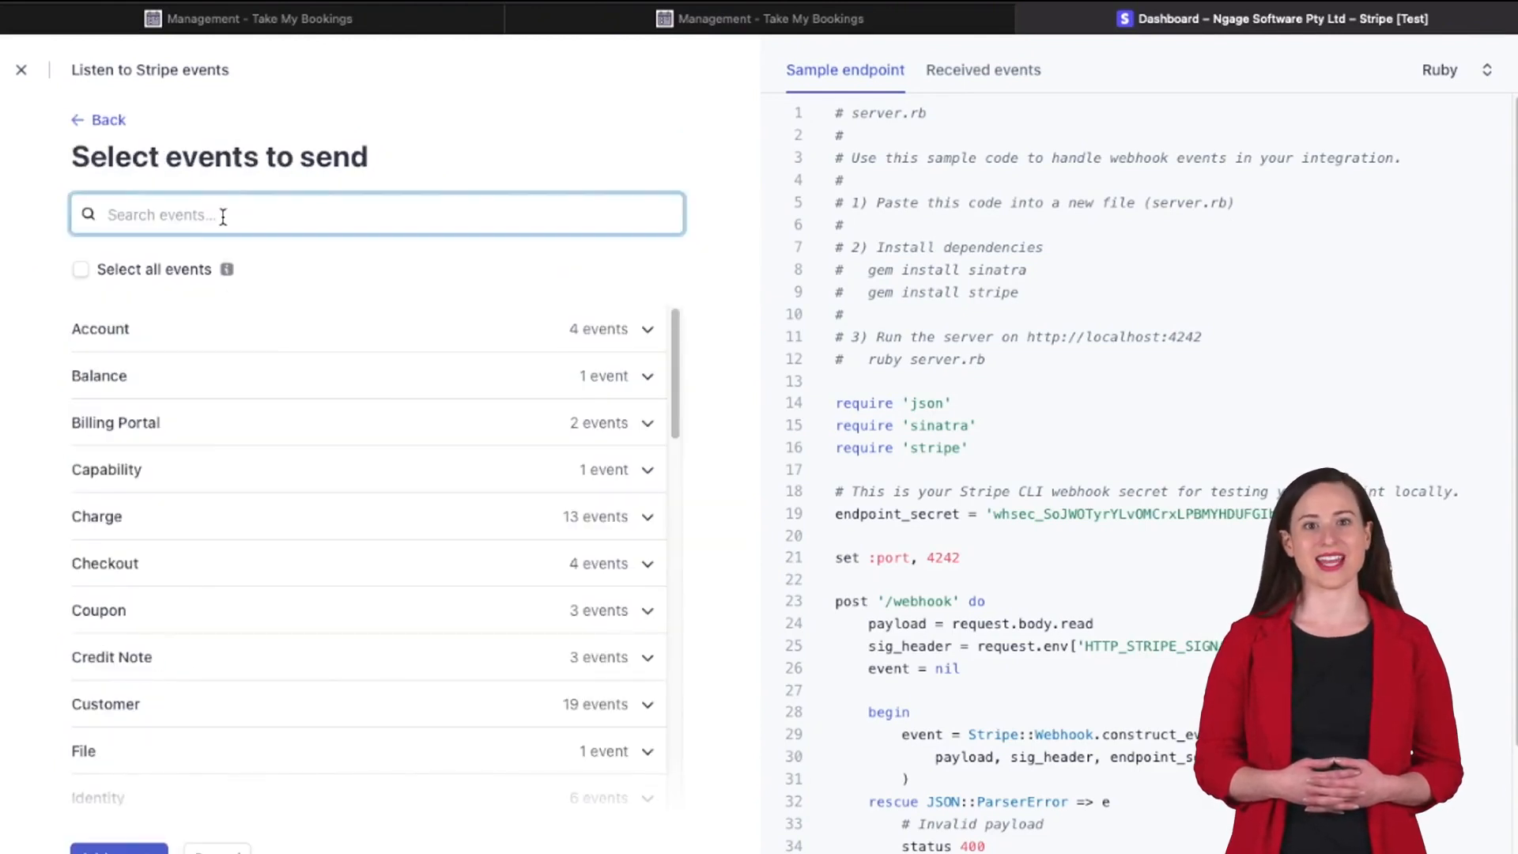
text(succ)
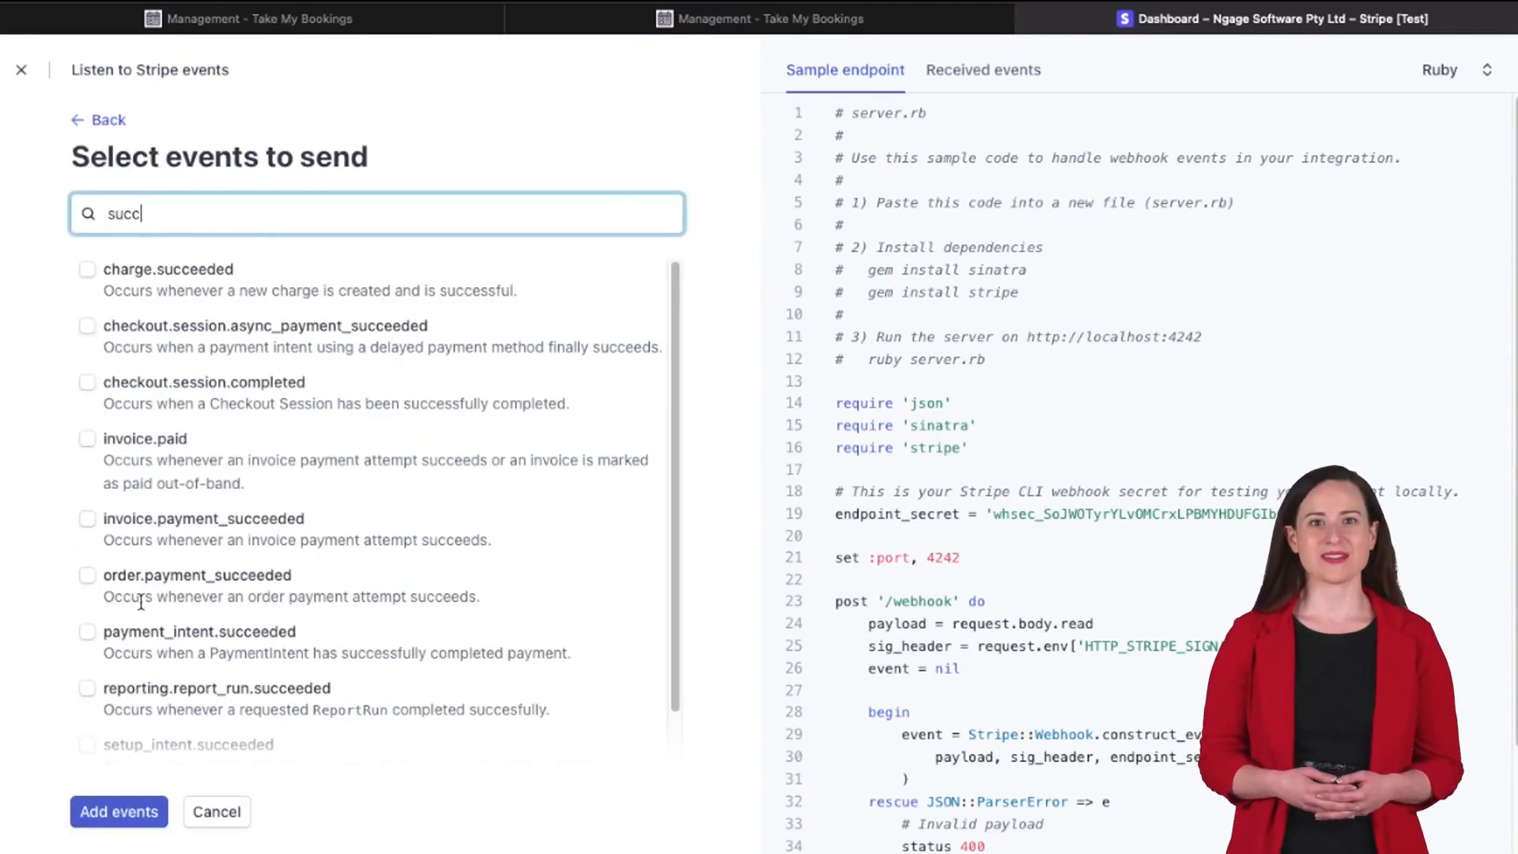
click(88, 632)
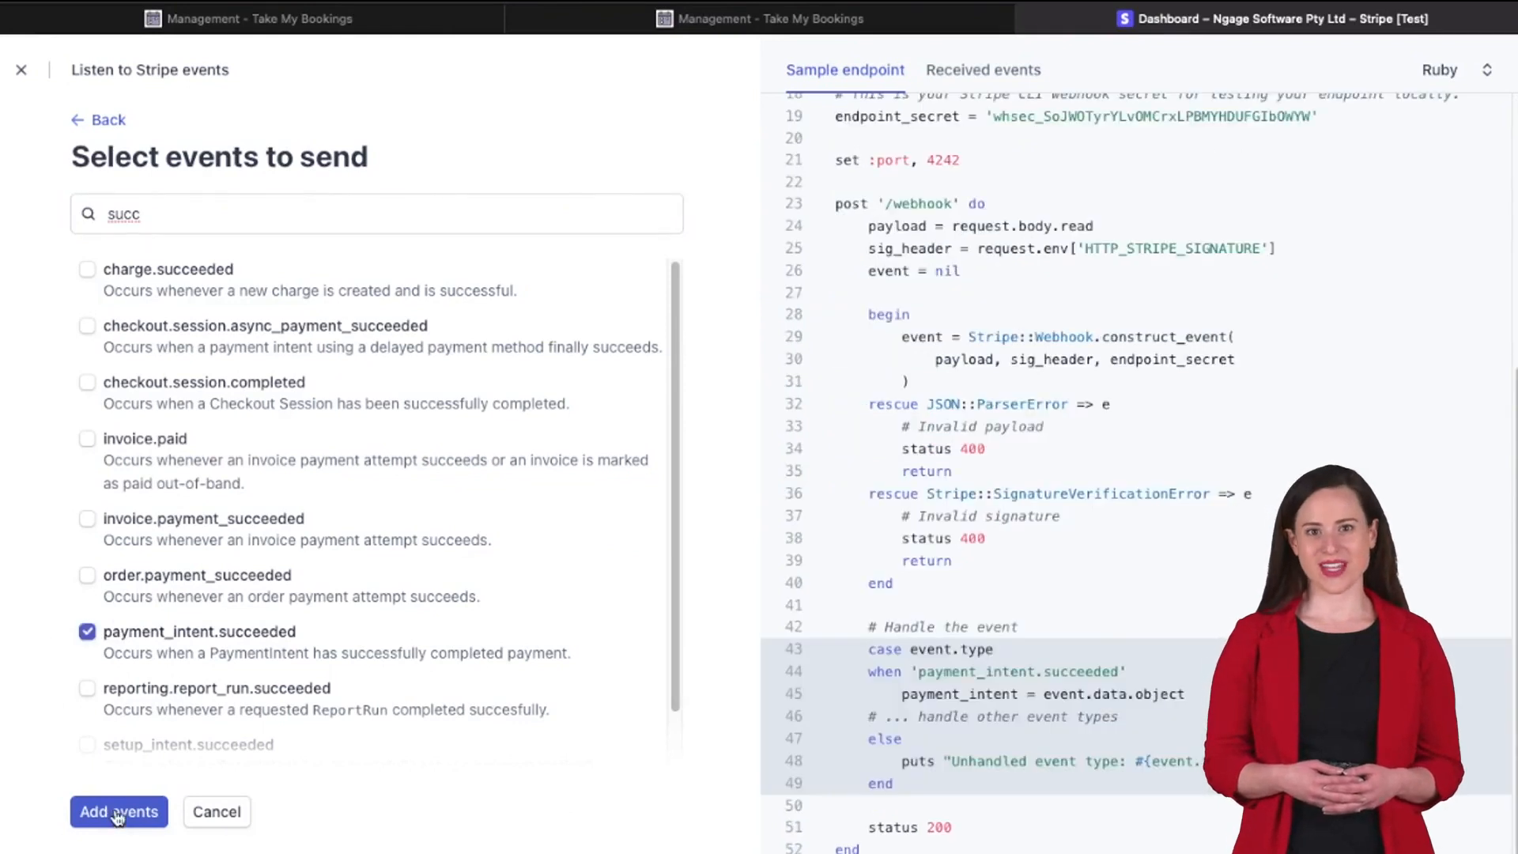
click(120, 812)
click(136, 773)
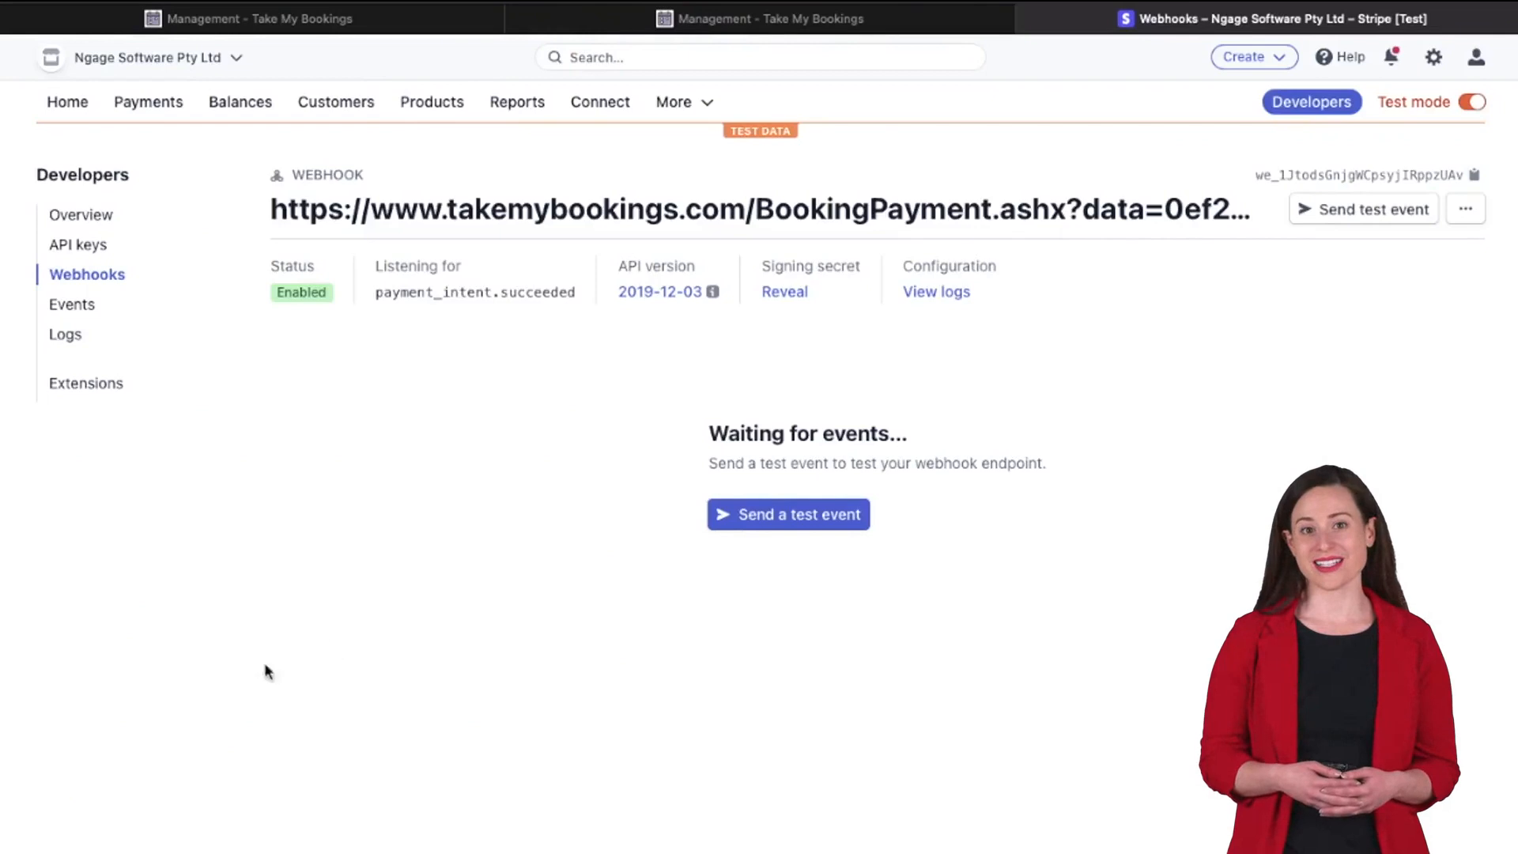
Reveal and copy the new Stripe webhook's signing secret, and paste it as the Webhook Signing Secret in the Take My Bookings payment settings
click(784, 294)
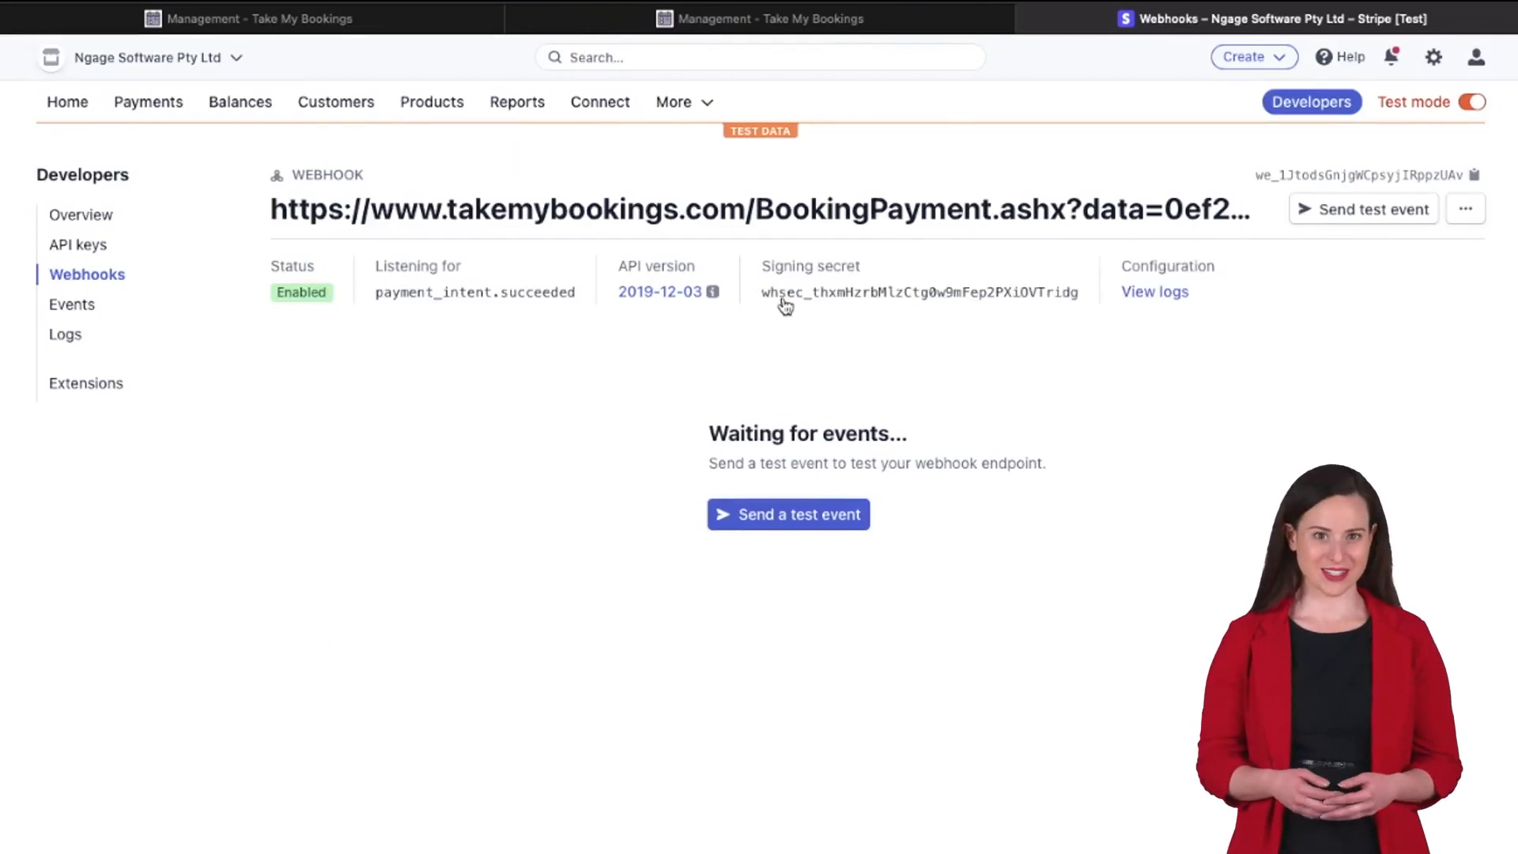
double_click(947, 293)
click(330, 24)
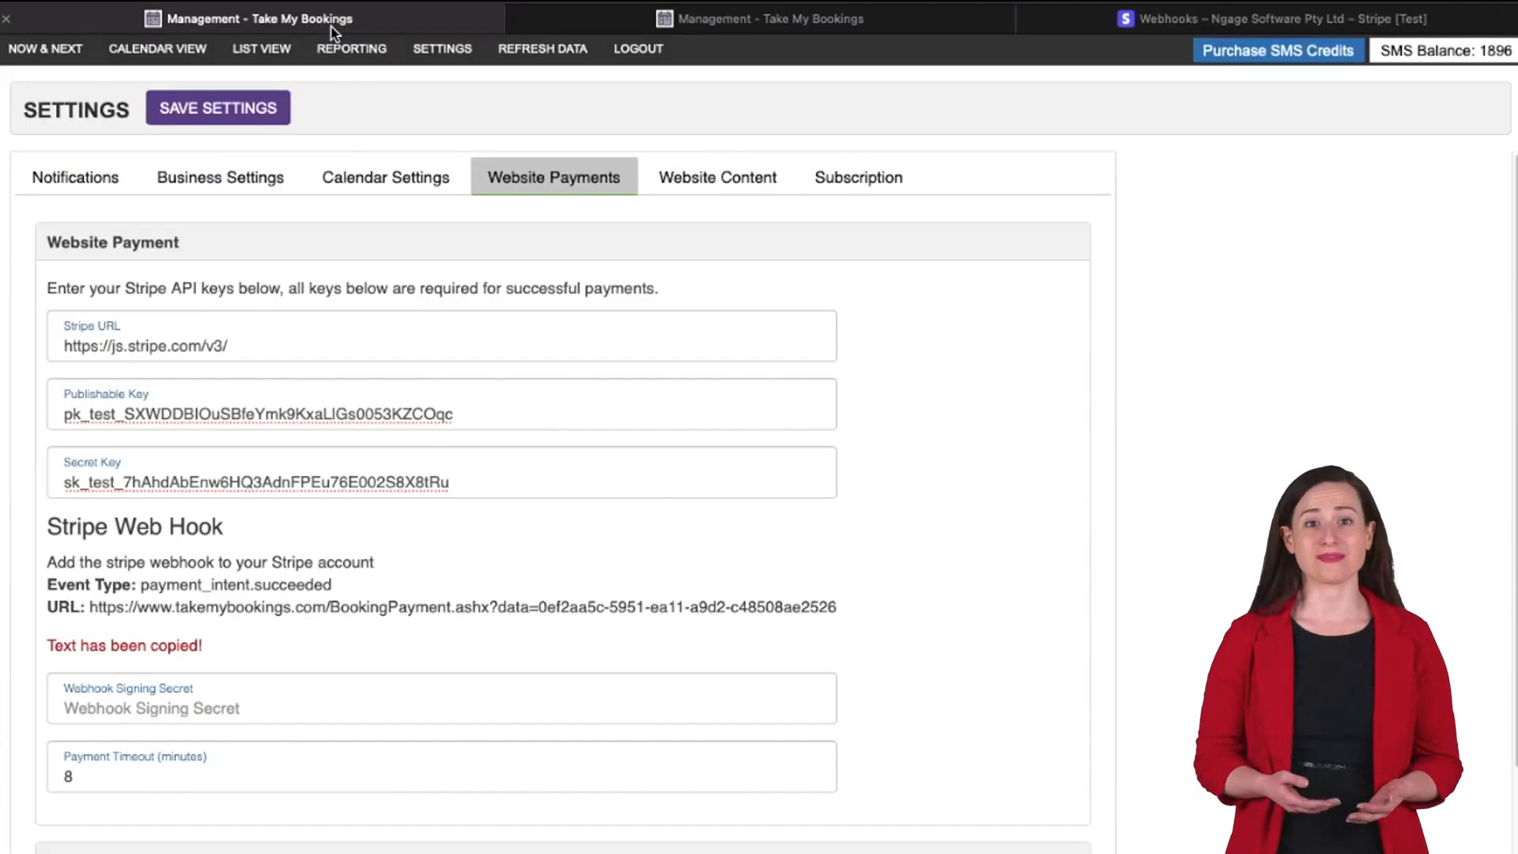
click(190, 708)
key(ctrl+v)
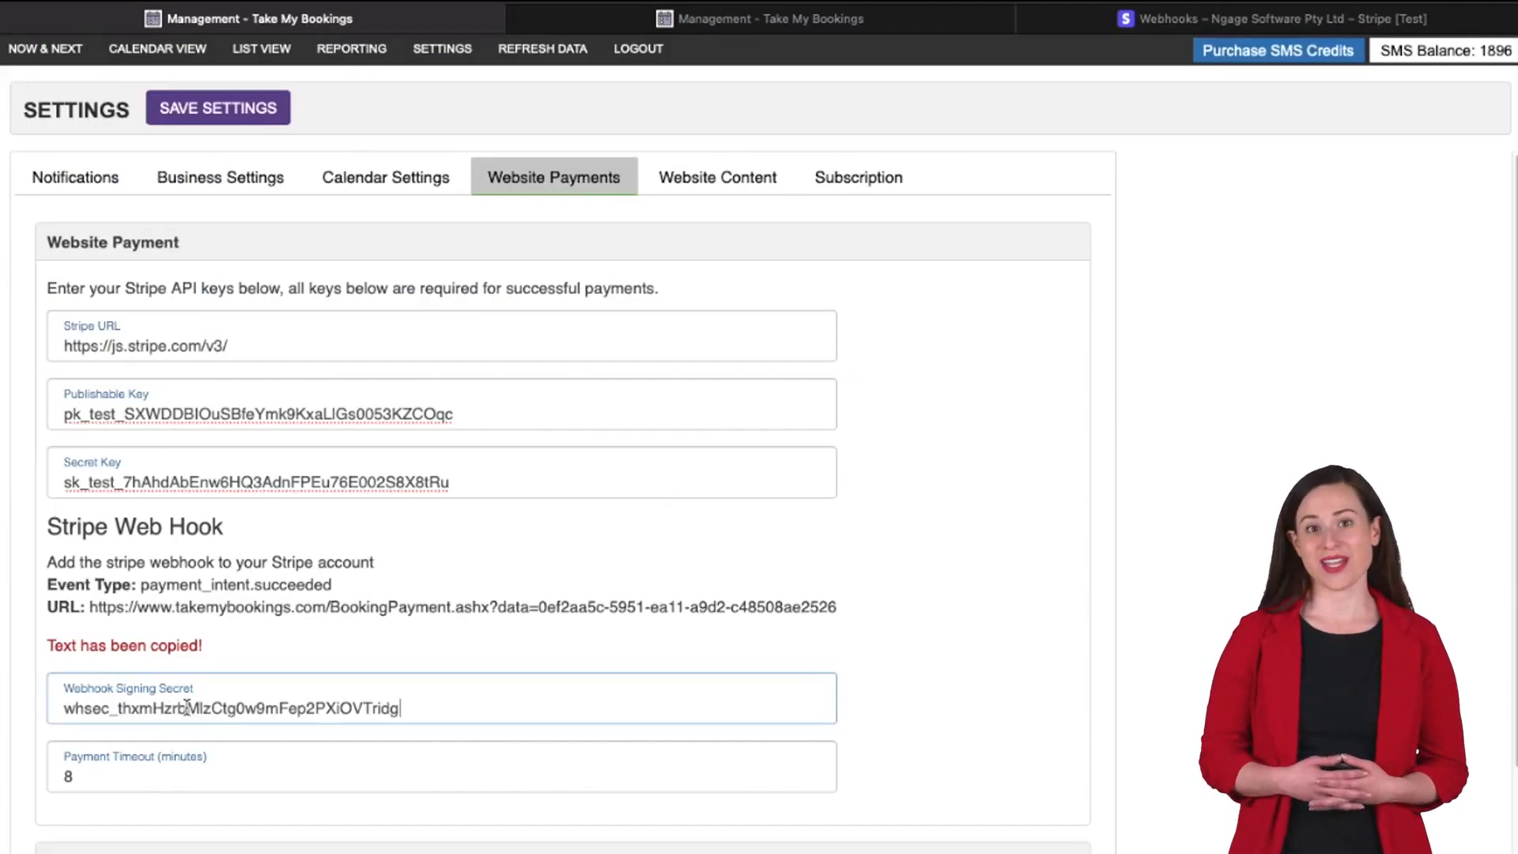
Review the payment timeout and the currency and tax values in the website payment settings
click(150, 773)
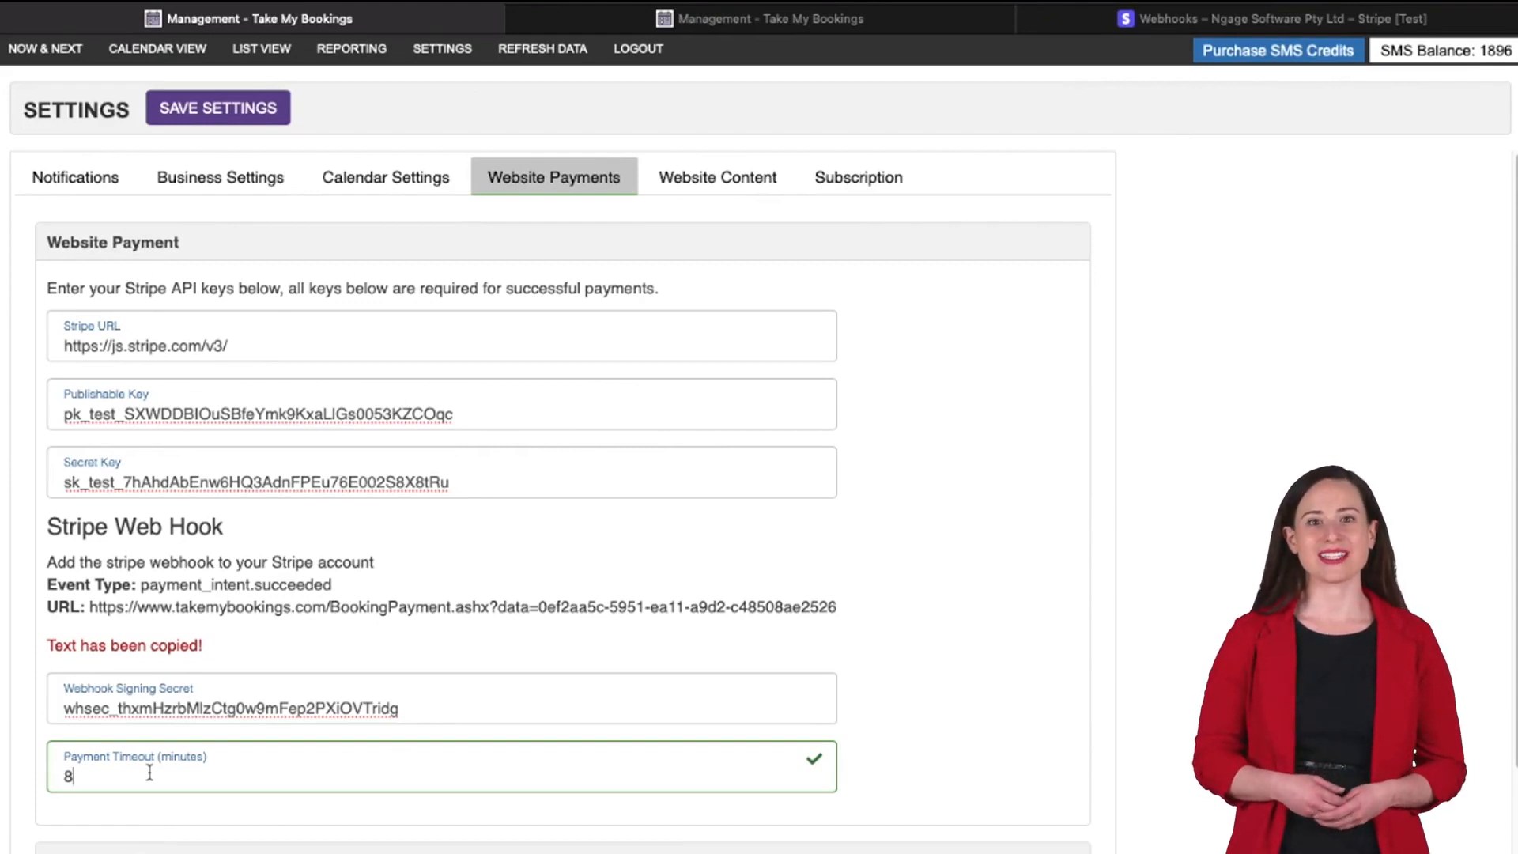
scroll(150, 772, down, 2)
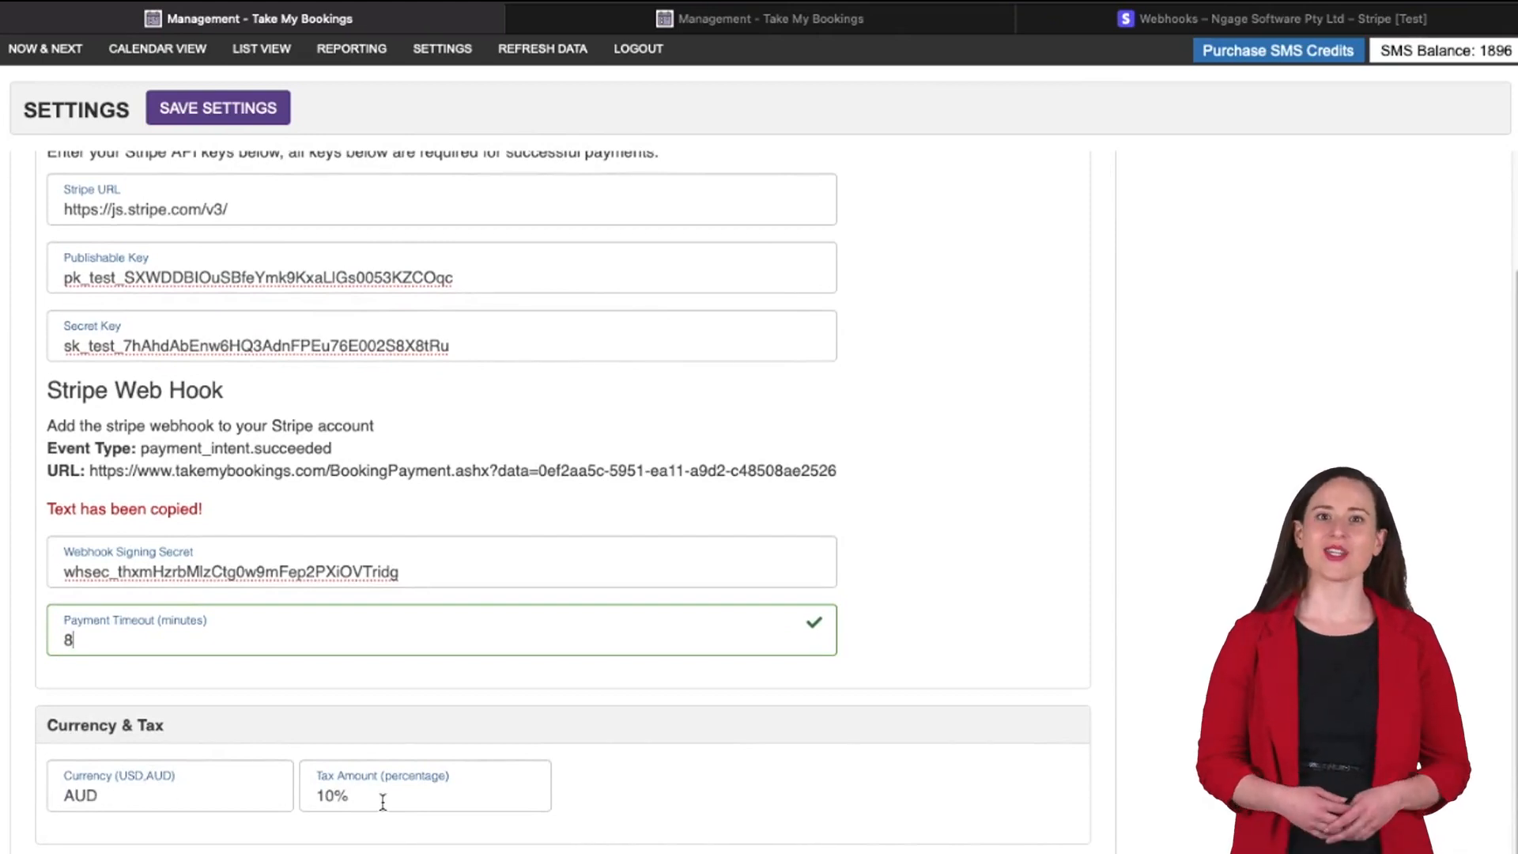
scroll(382, 801, up, 2)
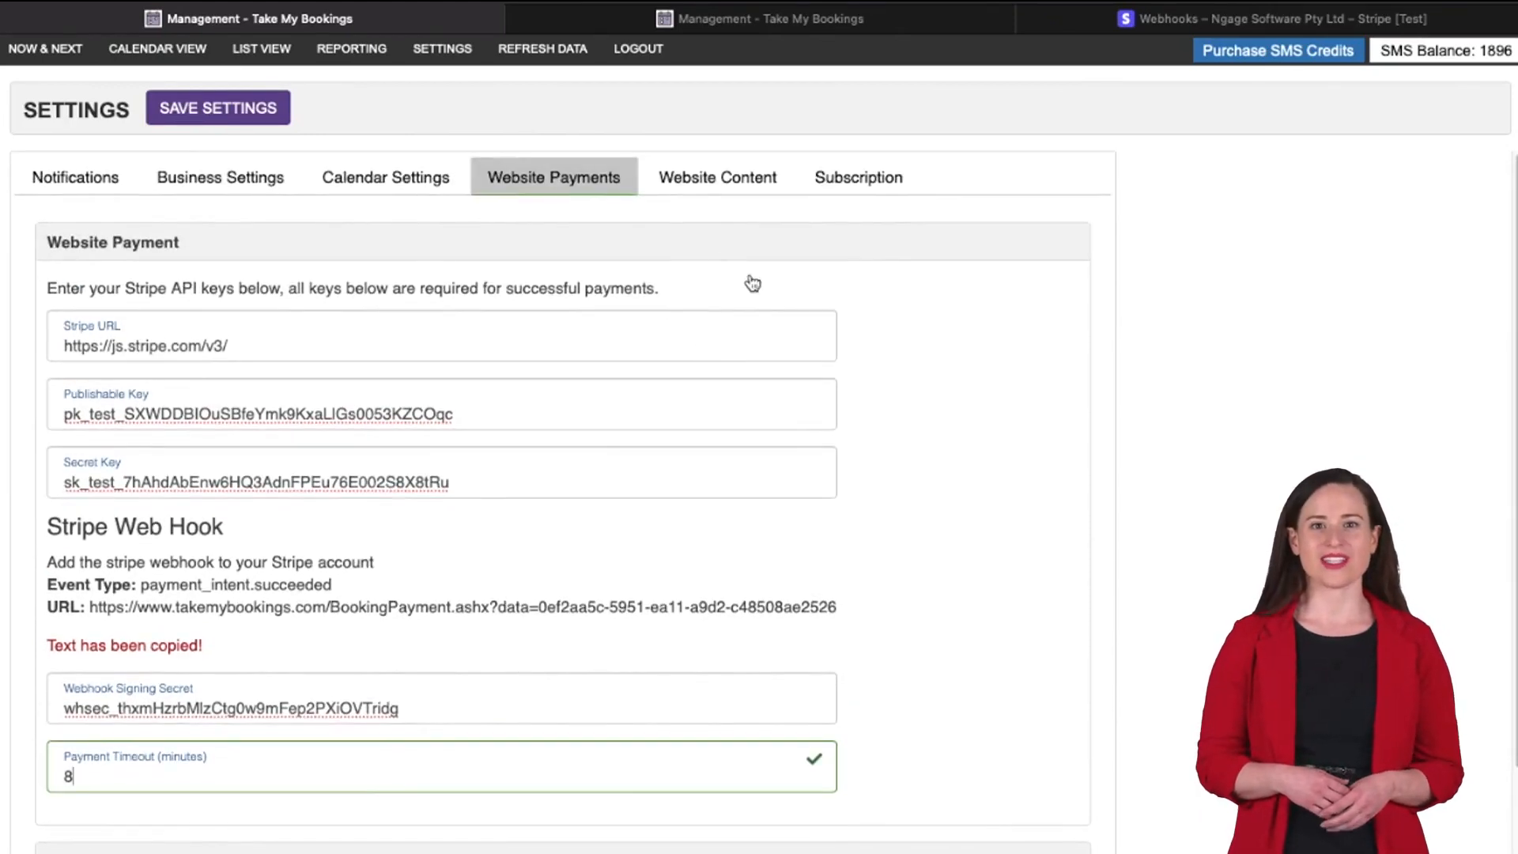
Examine the website content settings: booking complete message, terms and conditions, product time durations, header logo, strapline and embed code
click(726, 180)
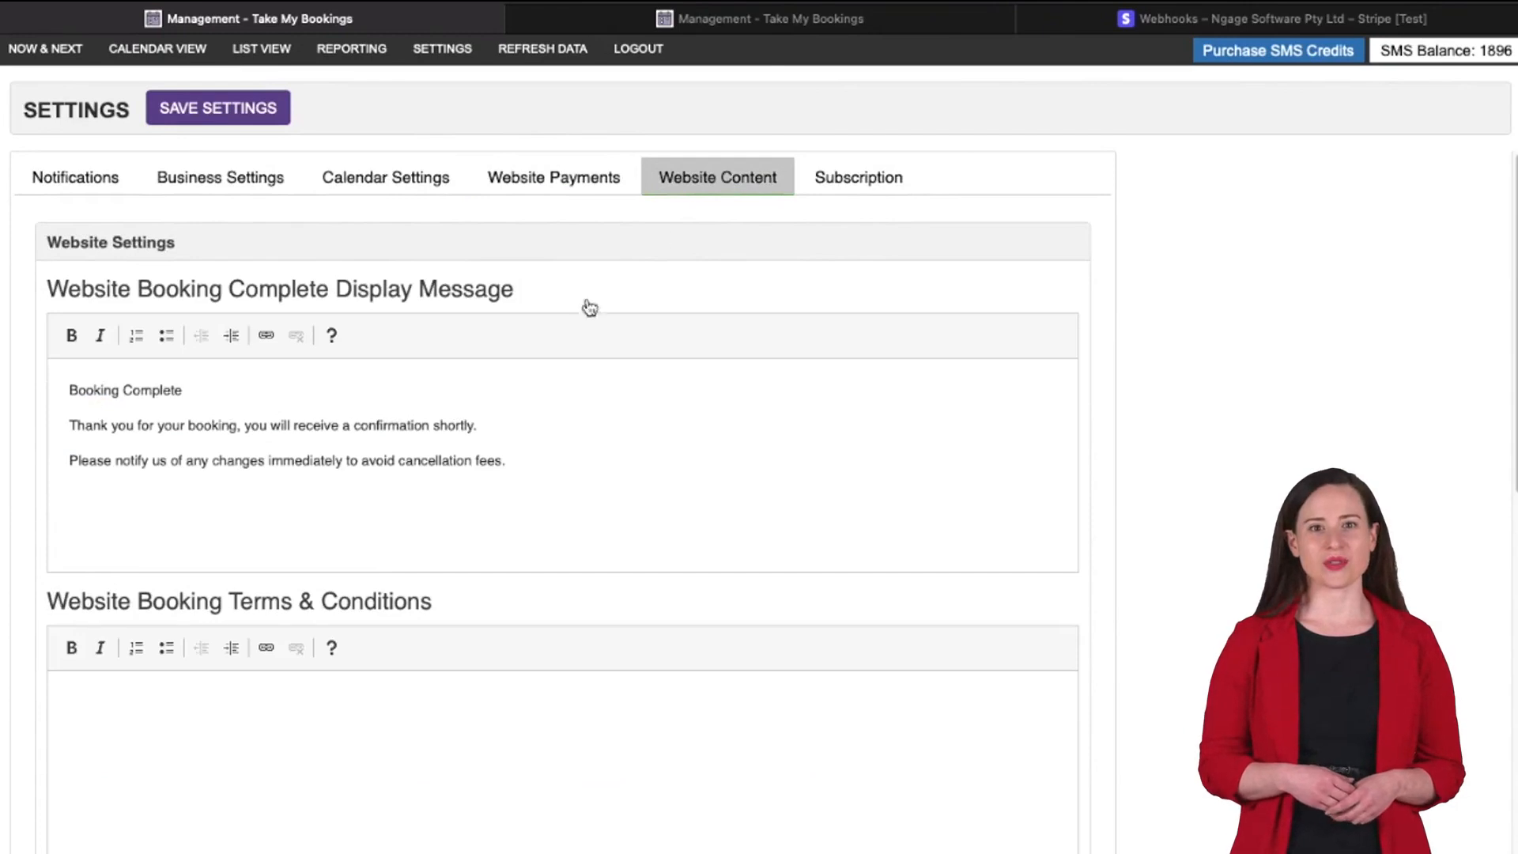
click(556, 468)
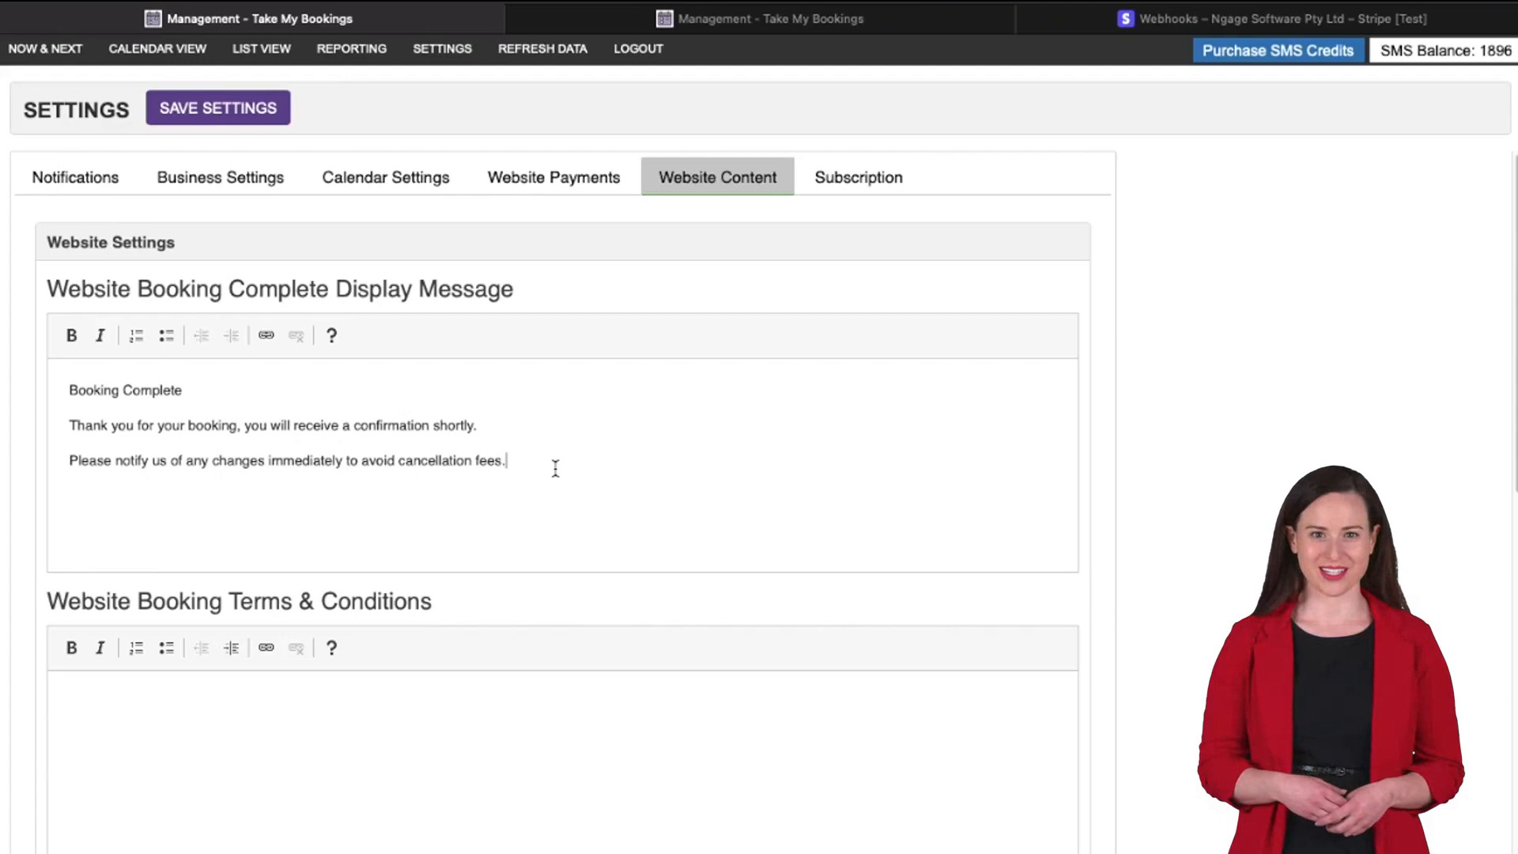
scroll(553, 468, down, 3)
click(387, 556)
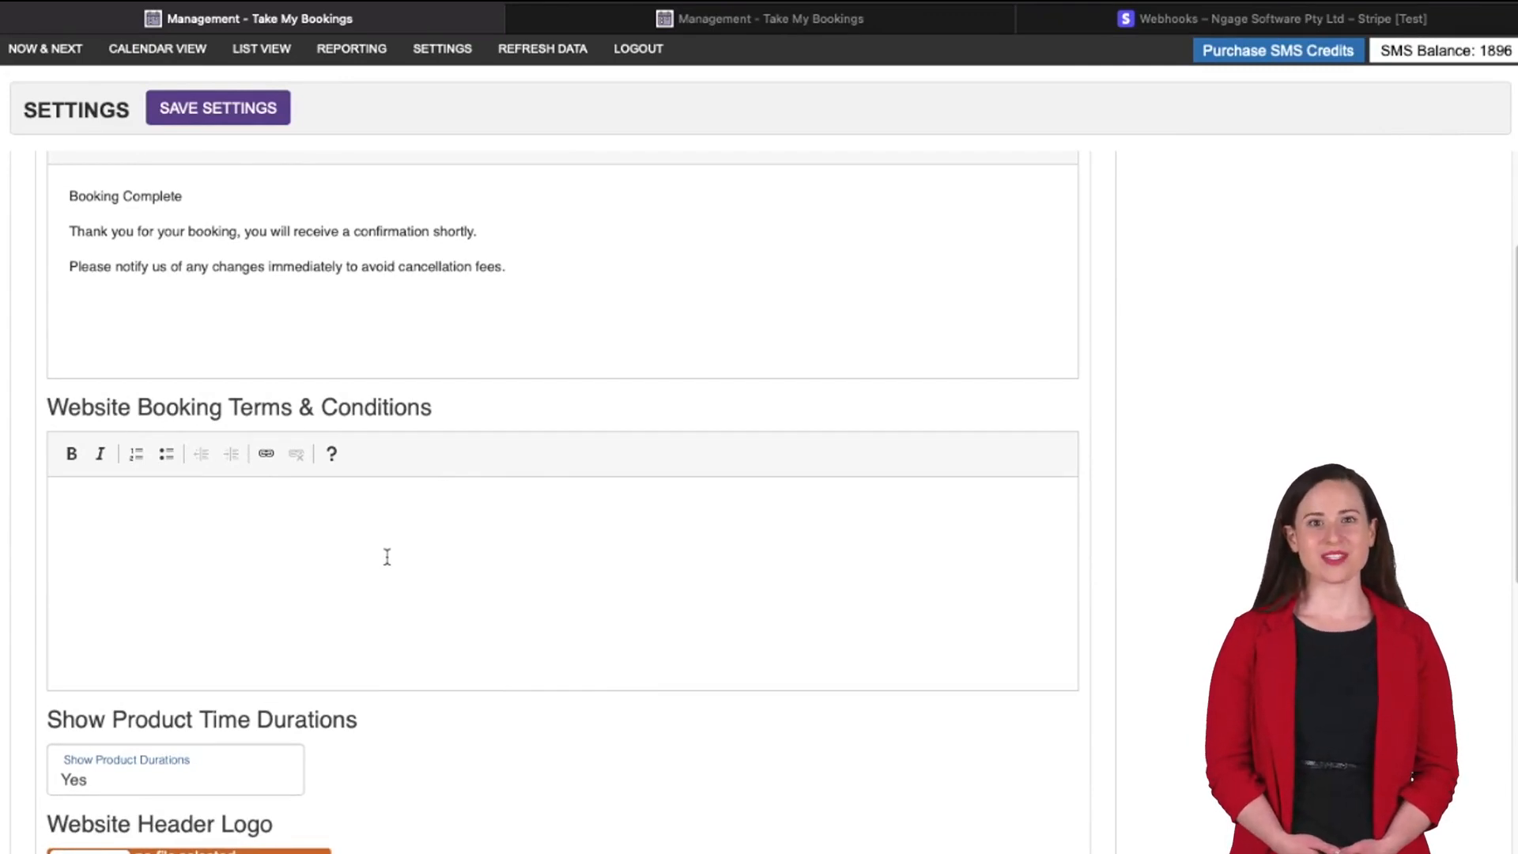
scroll(387, 557, down, 3)
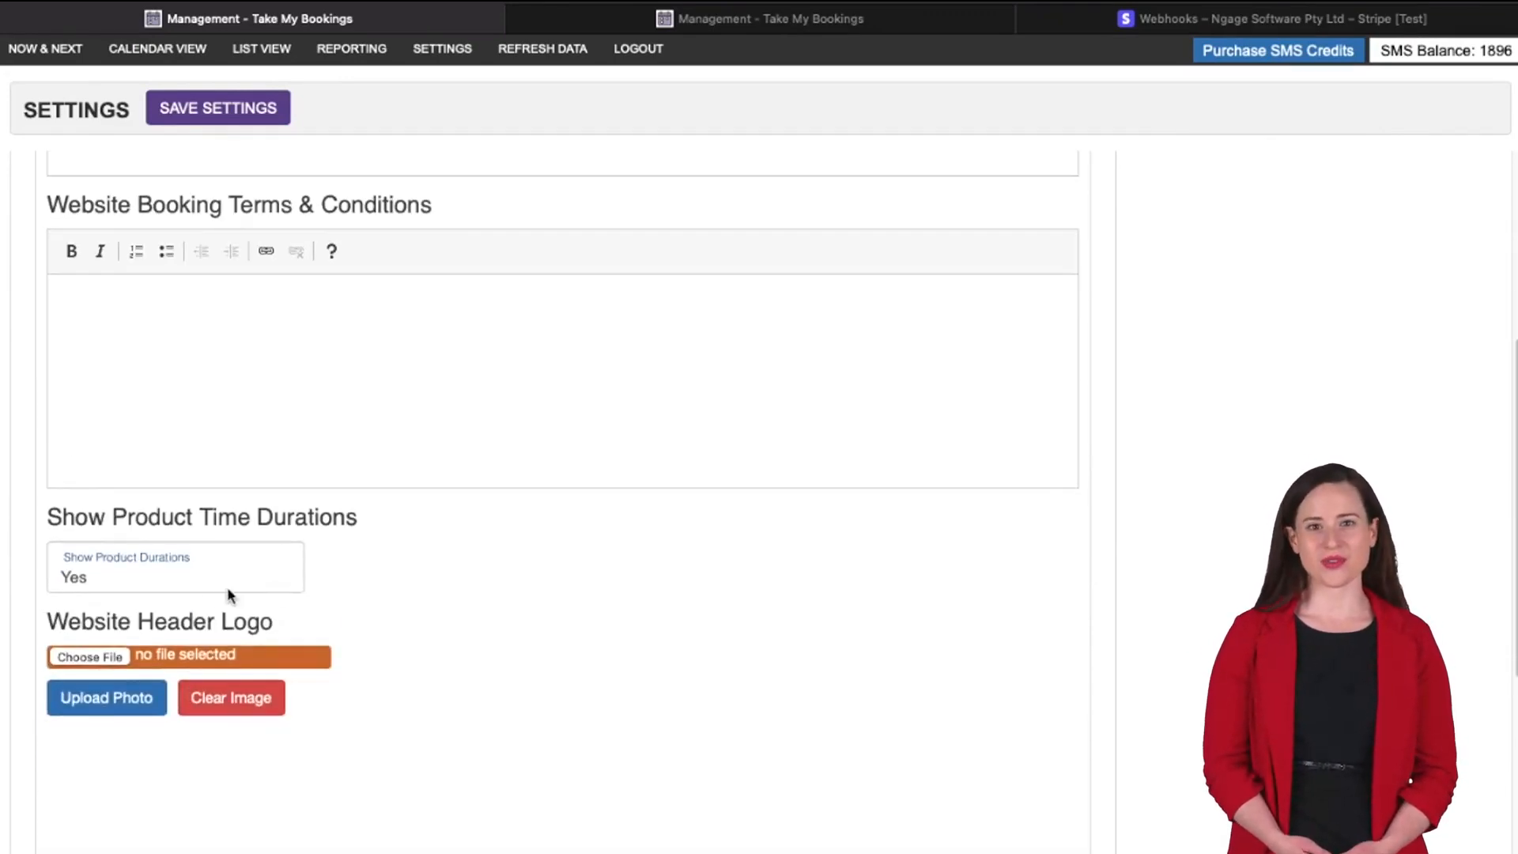
click(201, 585)
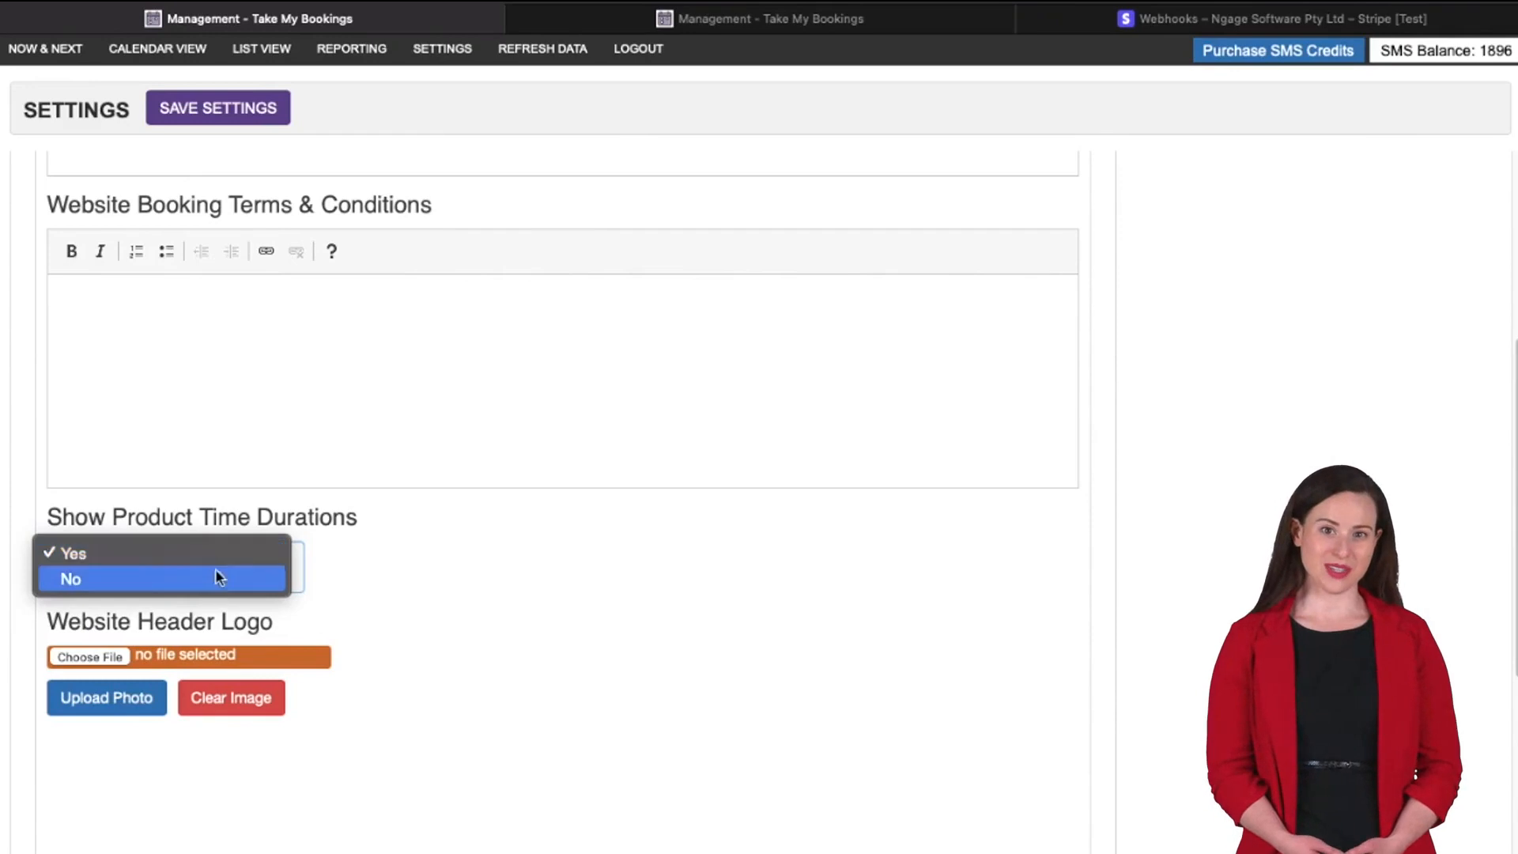
click(377, 558)
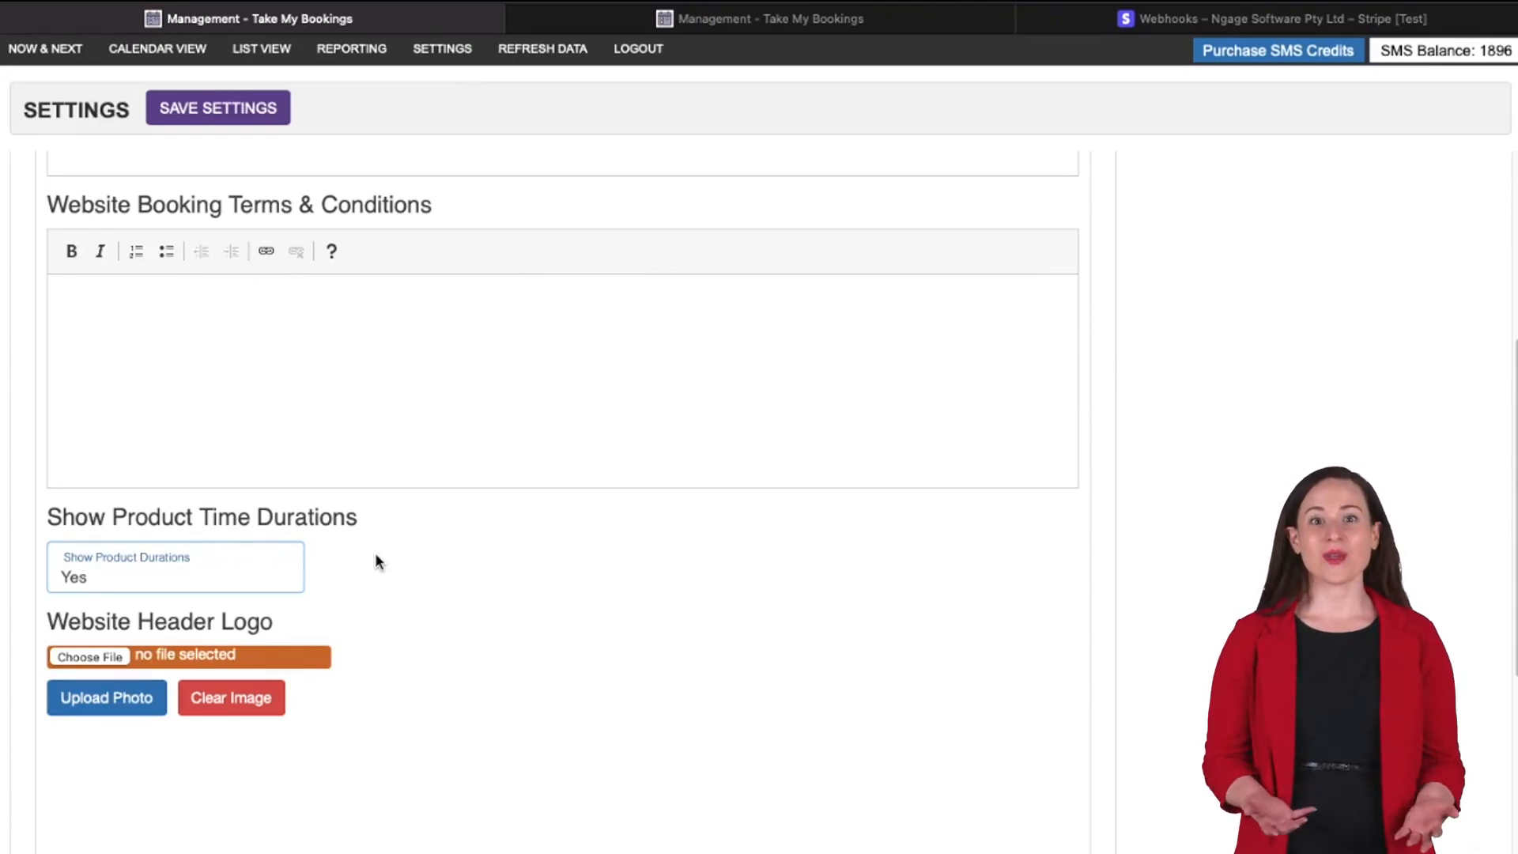
scroll(377, 559, down, 3)
scroll(376, 559, down, 1)
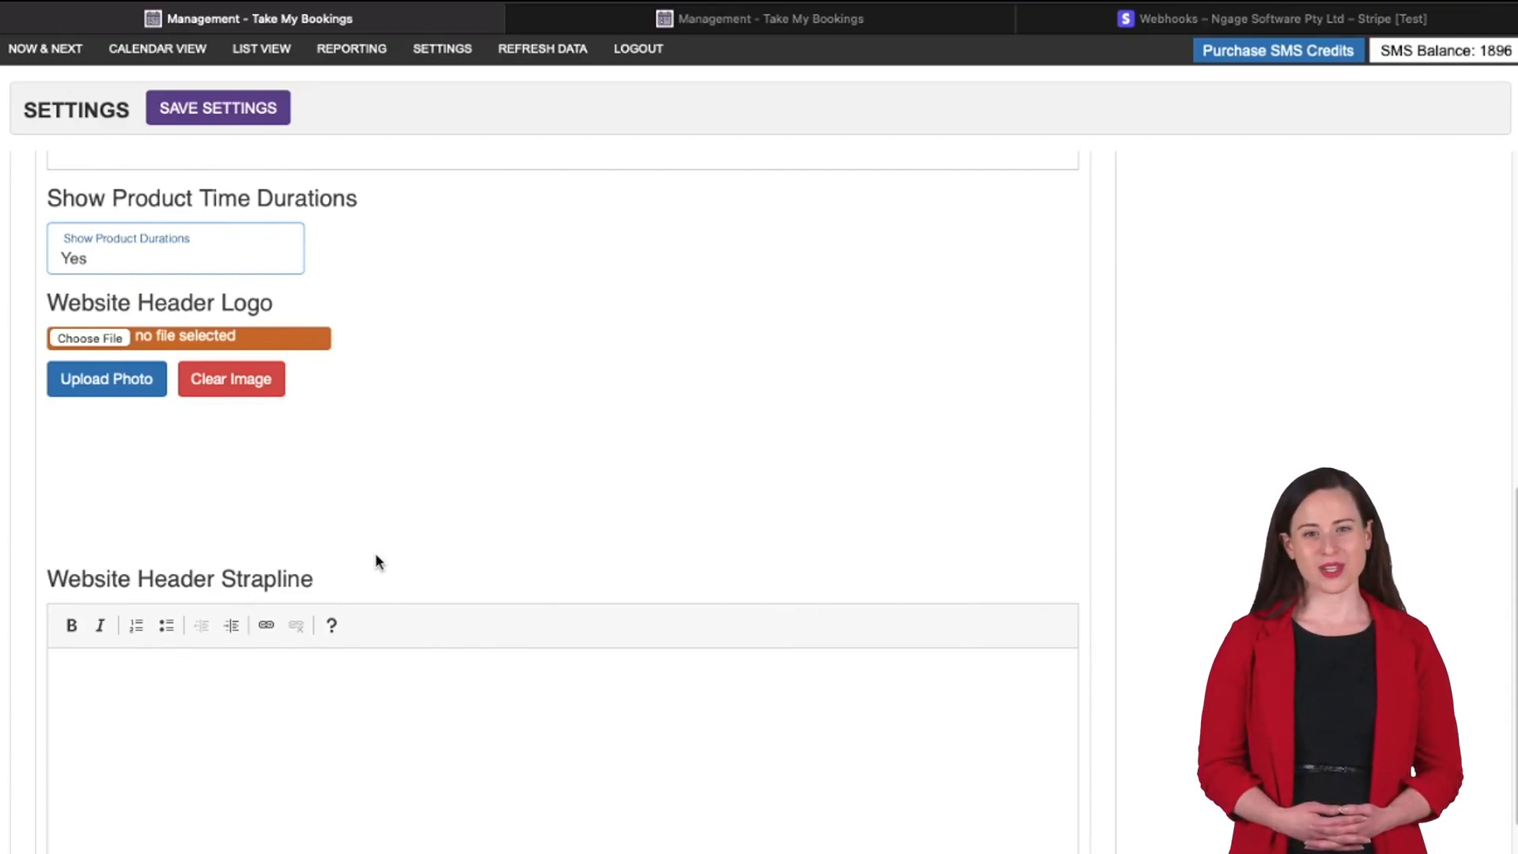
scroll(375, 553, down, 3)
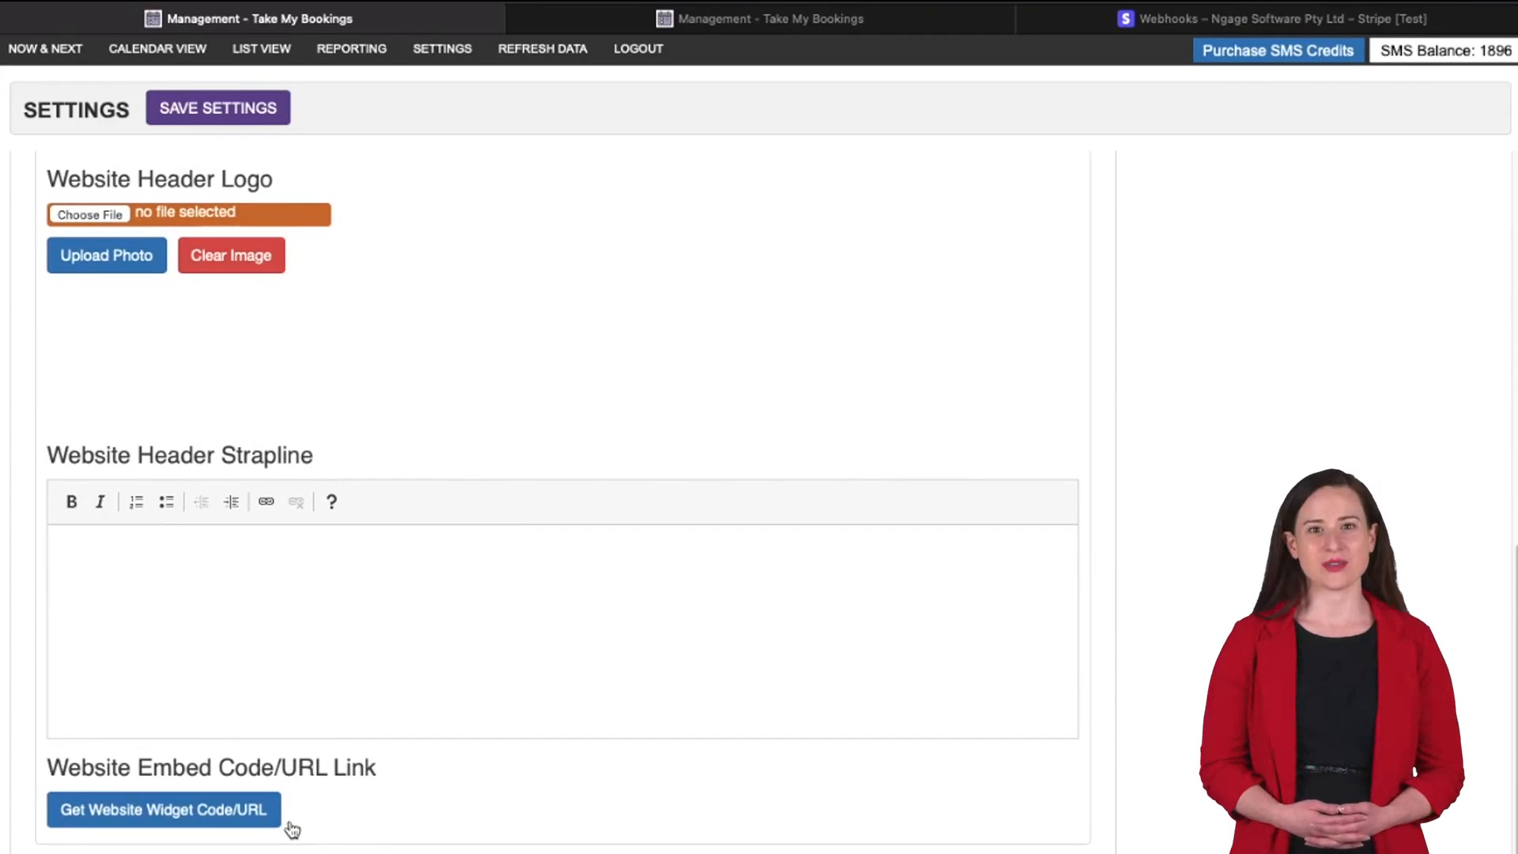
Open the website widget code options, set Embed Type to Website Link and Show Logo & Strapline to Yes
click(247, 826)
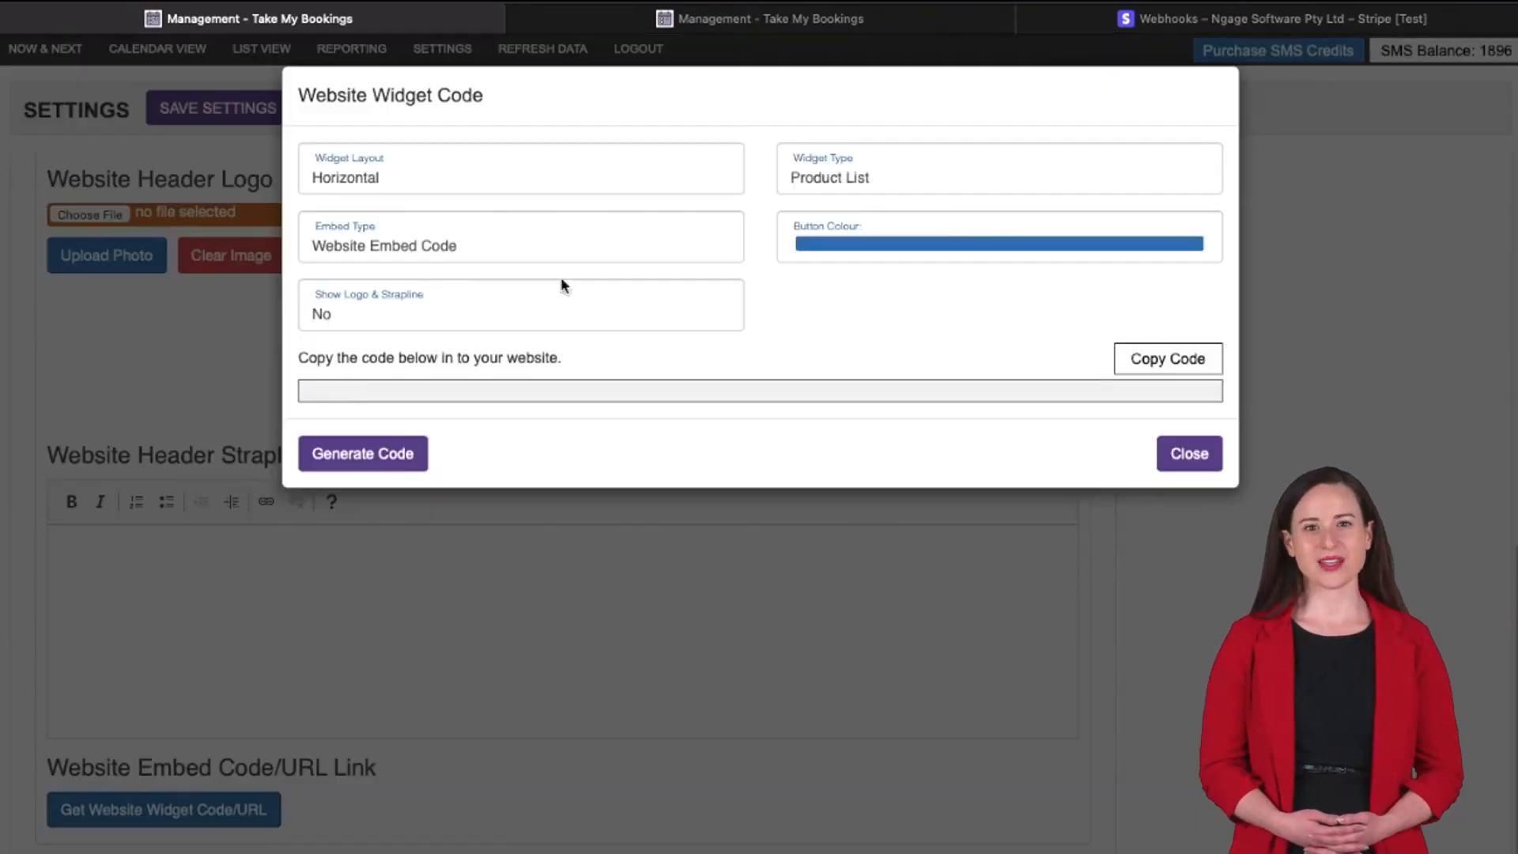
click(560, 243)
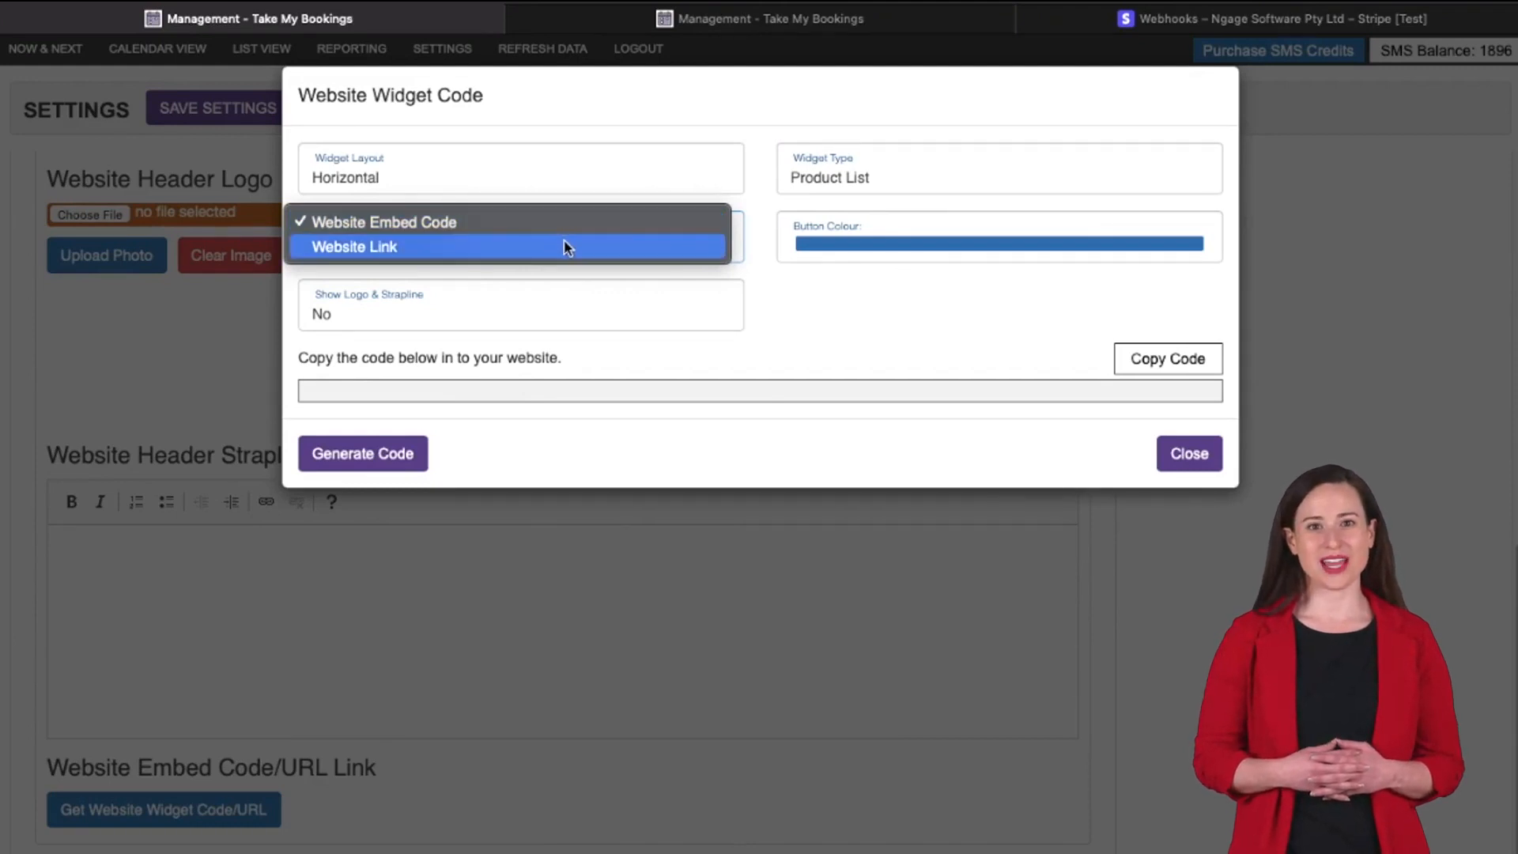
click(564, 241)
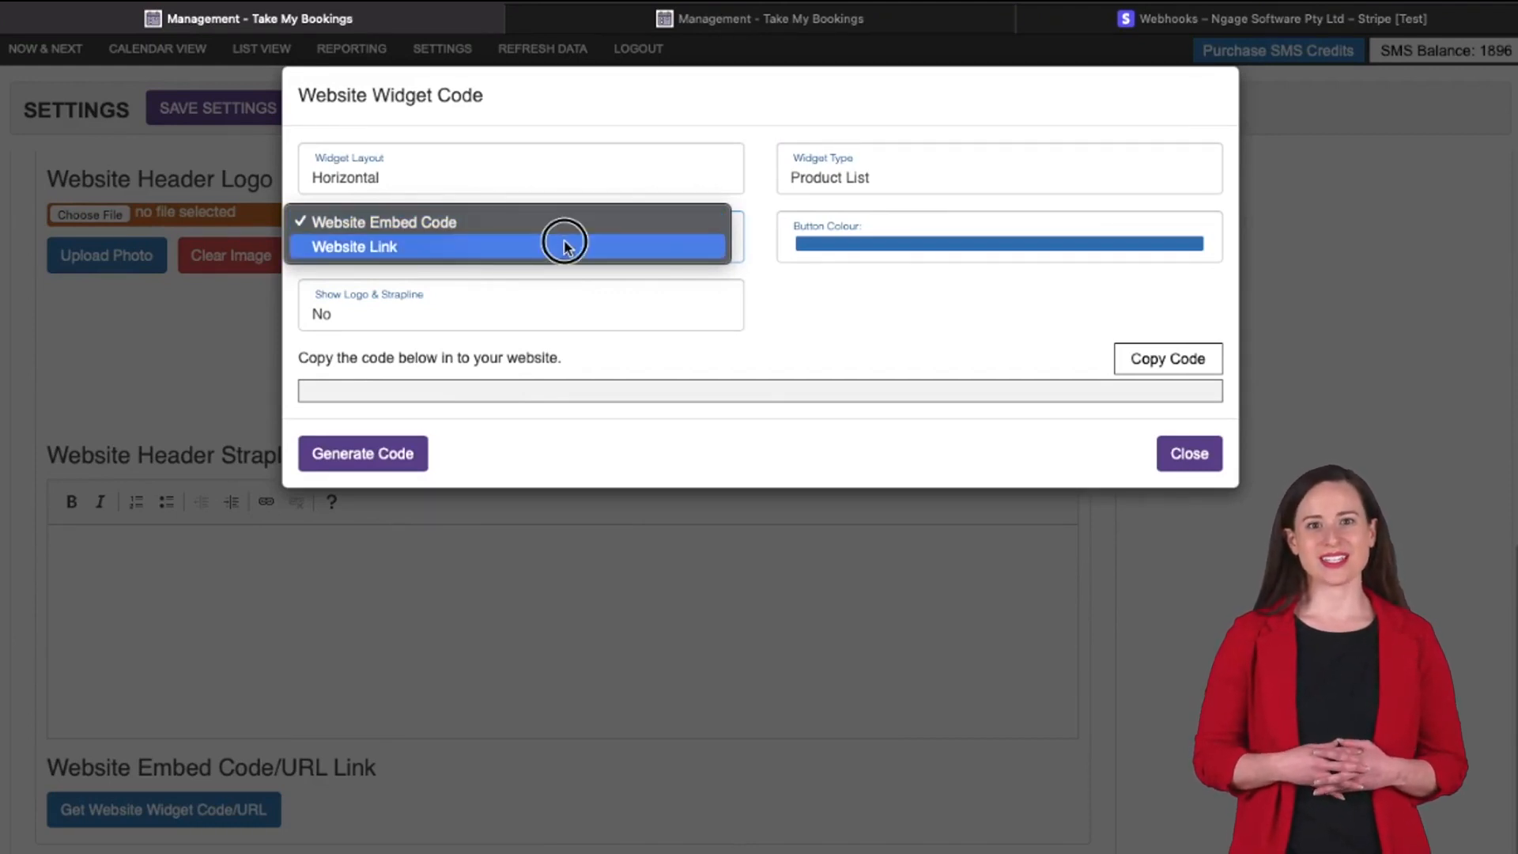
click(535, 327)
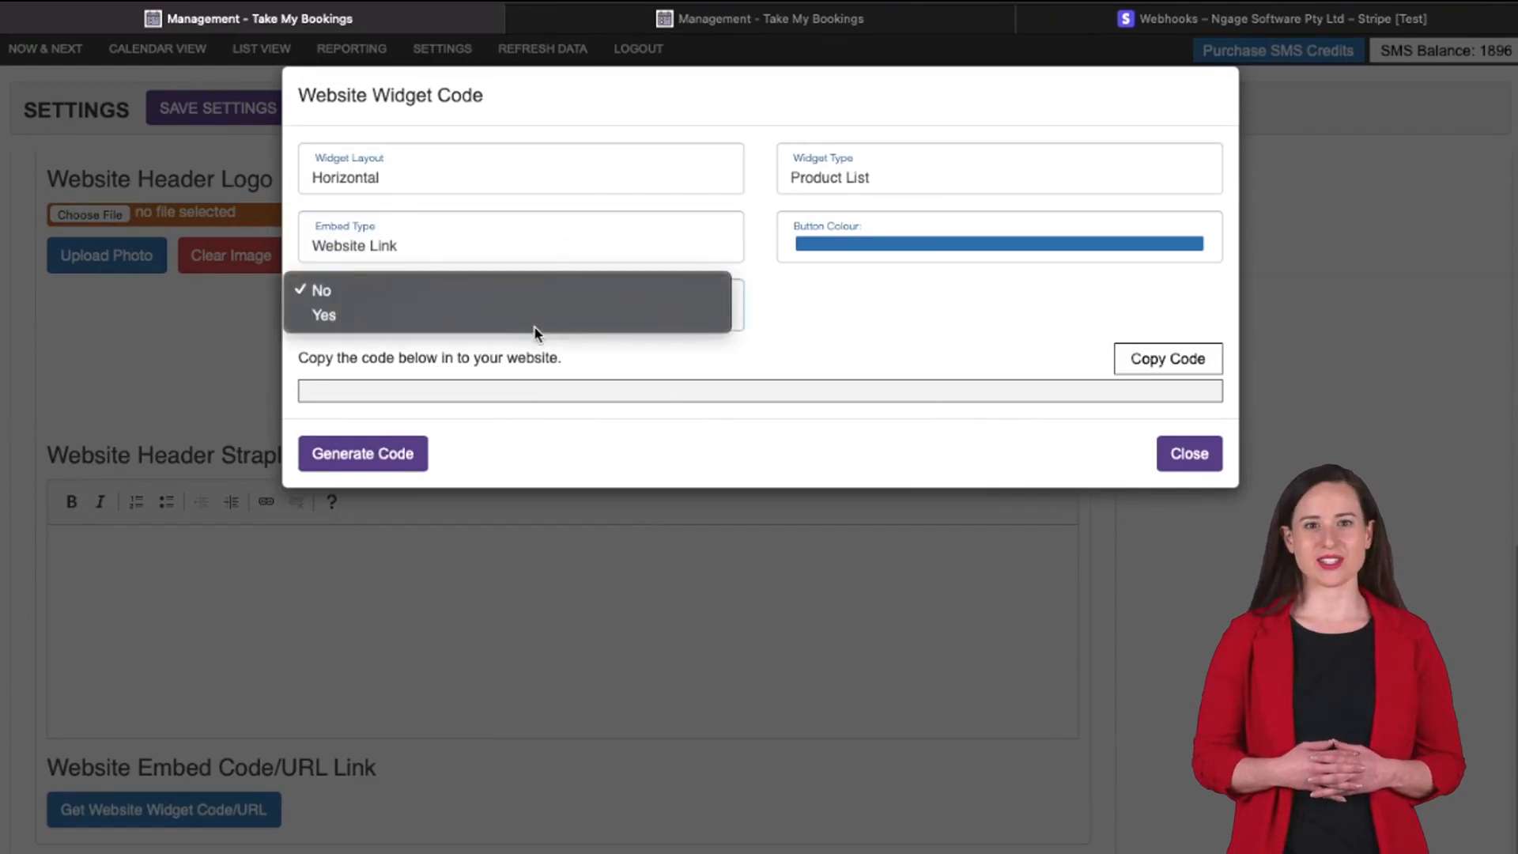
click(514, 315)
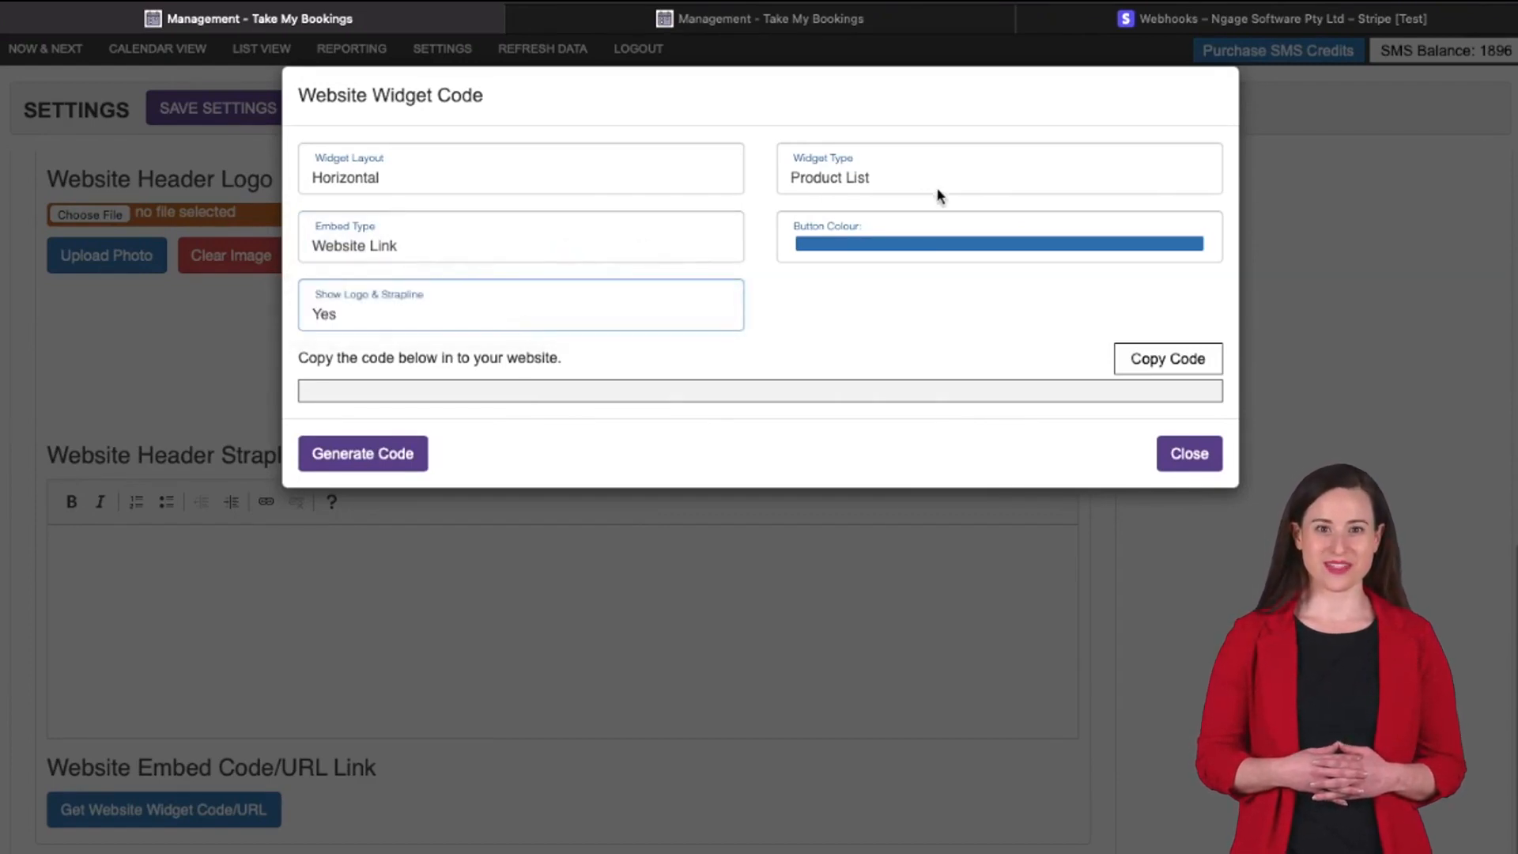
Check the widget type and button colour choices, keep Product List and blue, and generate and copy the website link
click(980, 180)
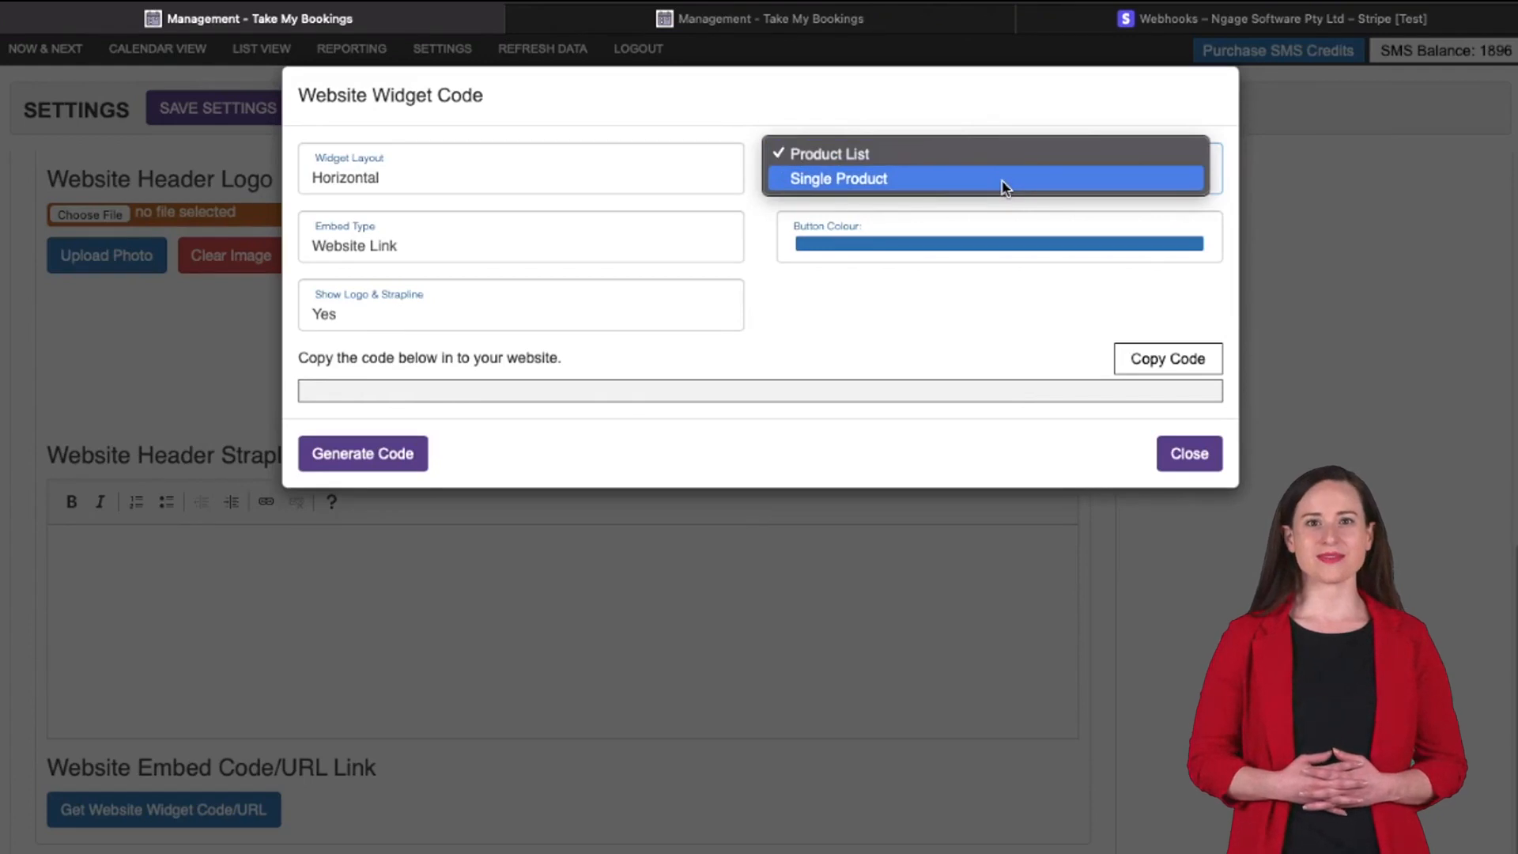
click(959, 245)
click(959, 245)
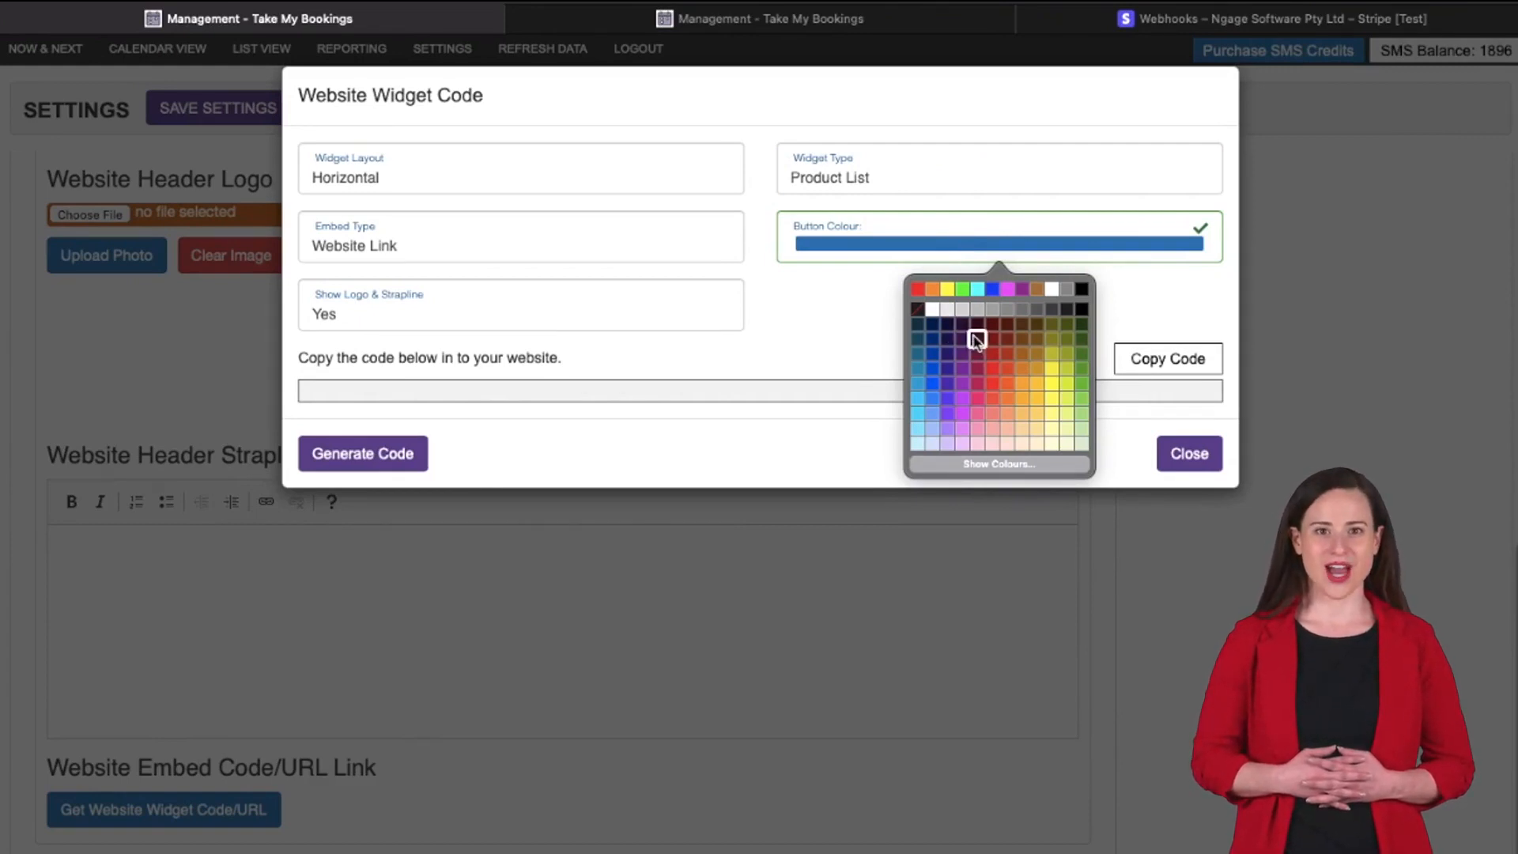
click(850, 297)
click(400, 454)
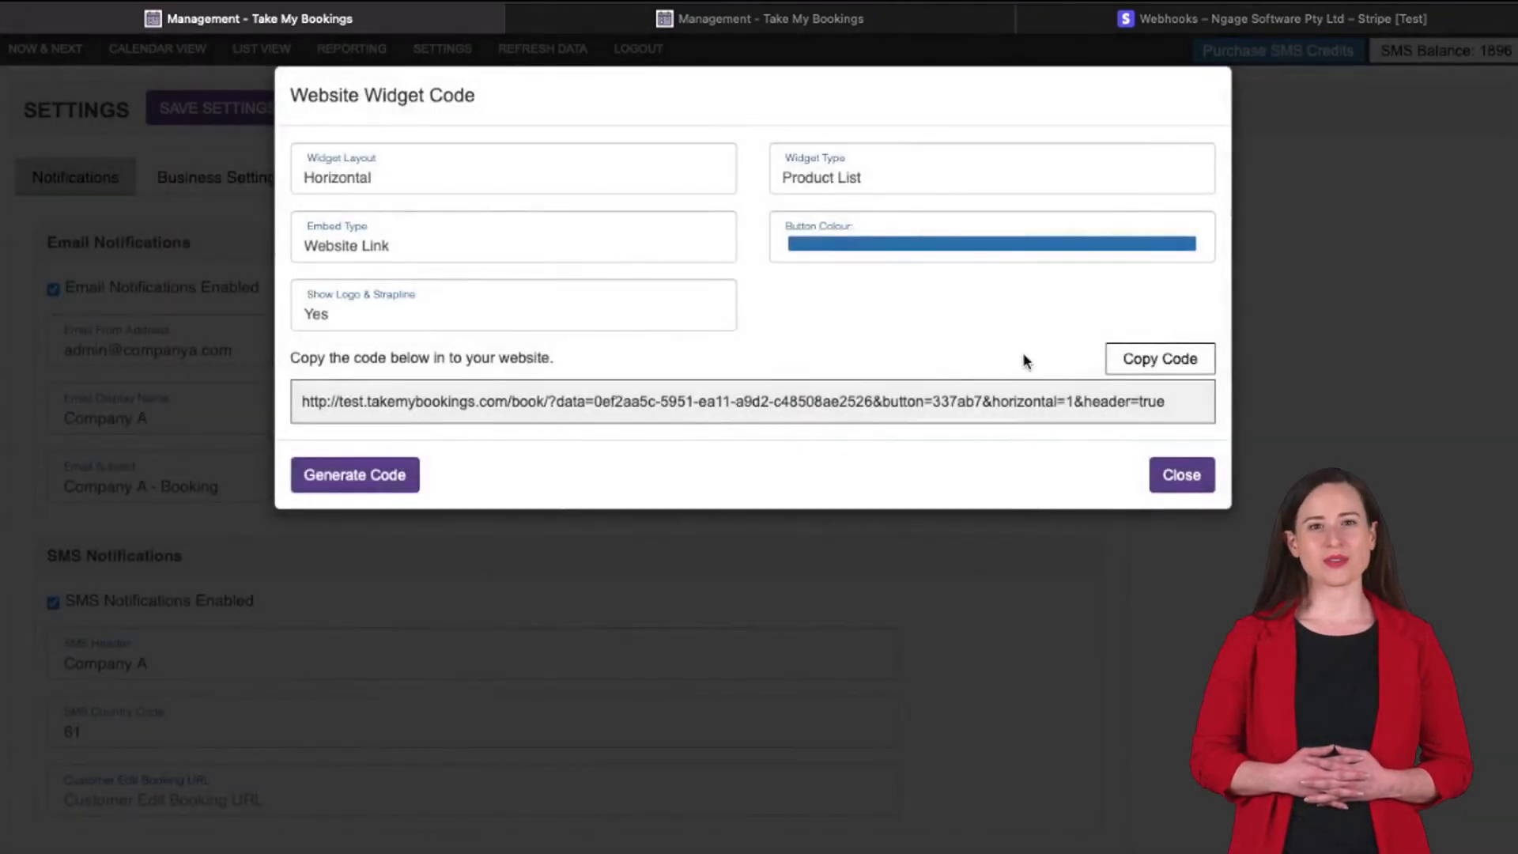
click(1165, 368)
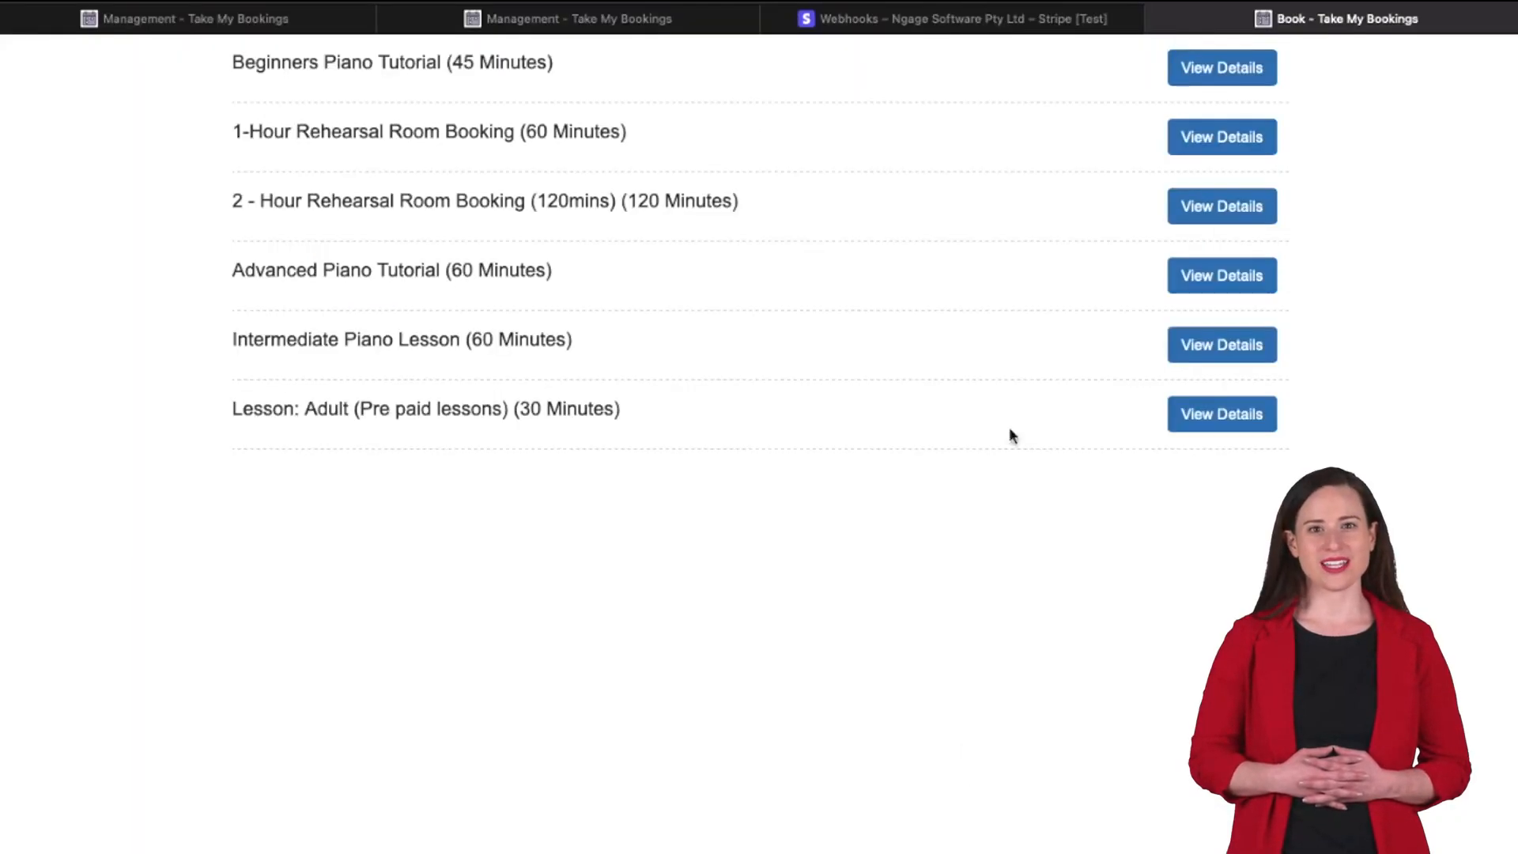
On the public booking page, open the 1-Hour Rehearsal Room Booking and choose Rehearsal Room 1 at 7:00 PM
click(1210, 155)
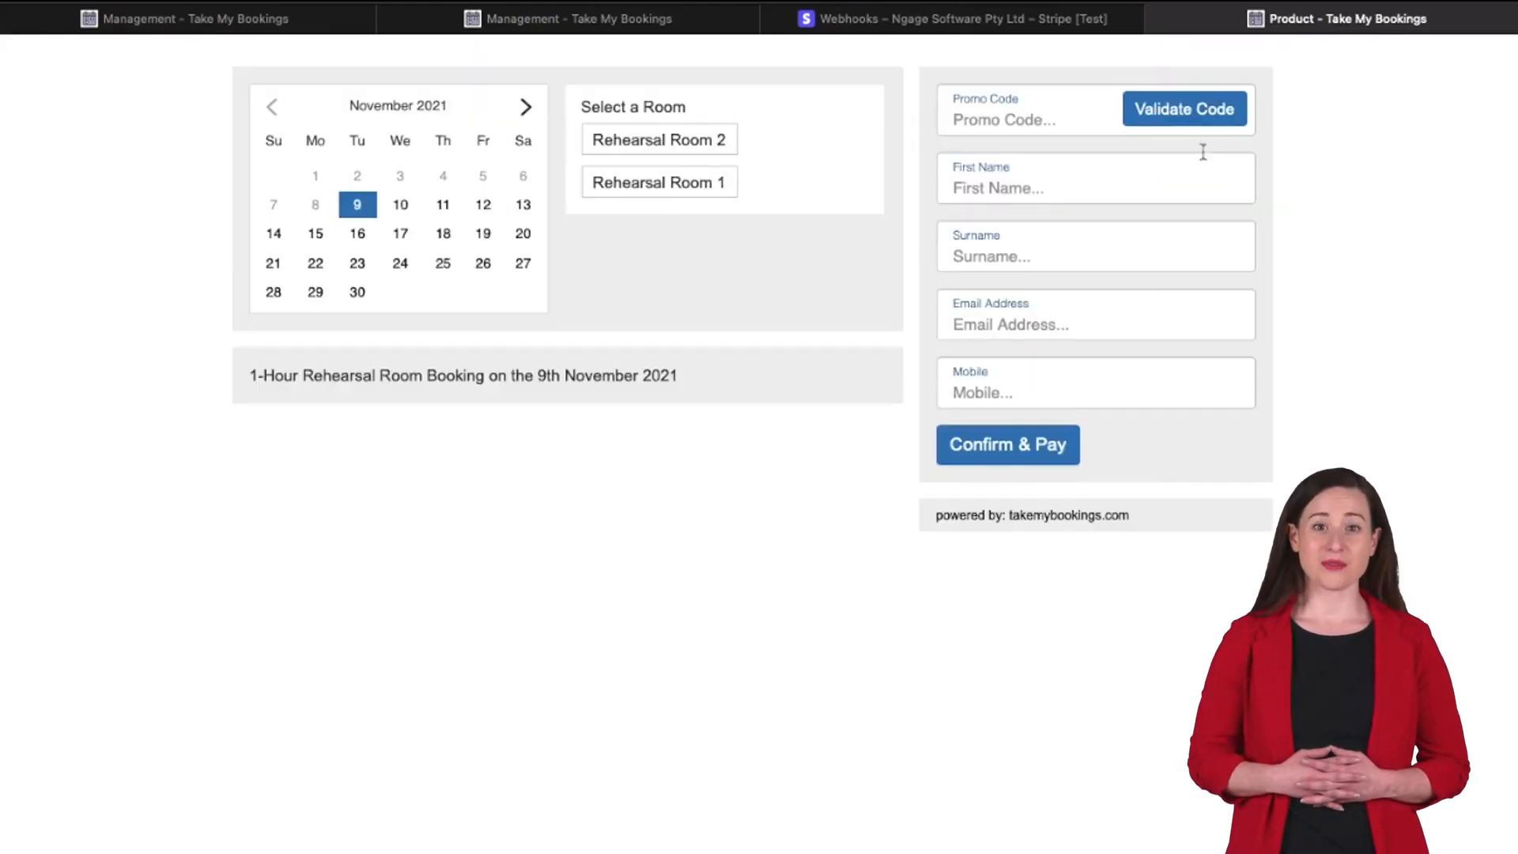
click(721, 197)
click(640, 295)
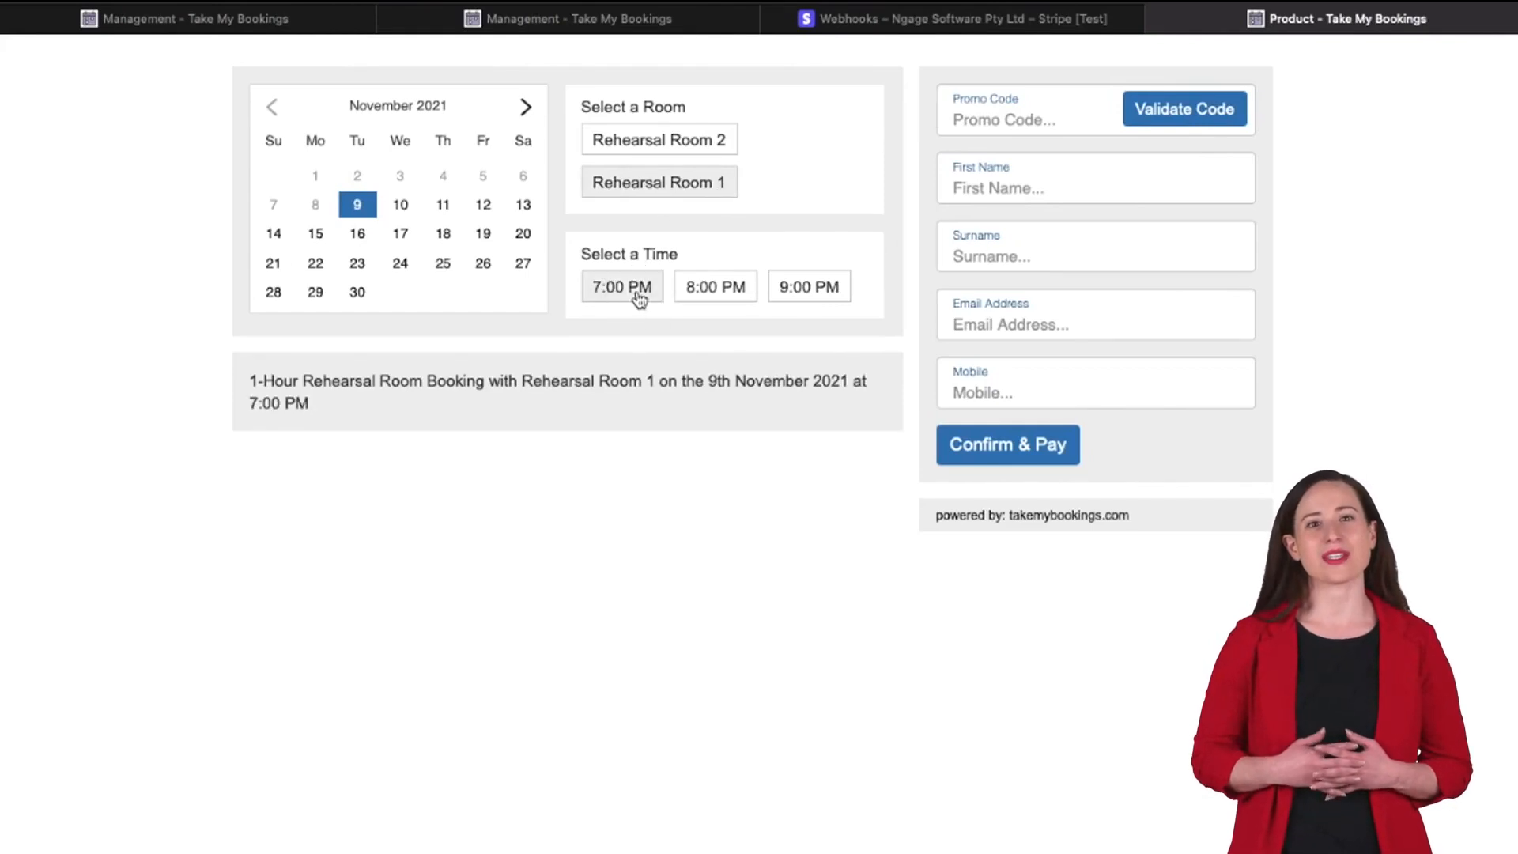
Start filling in the customer details of the booking form with the First Name field
click(986, 183)
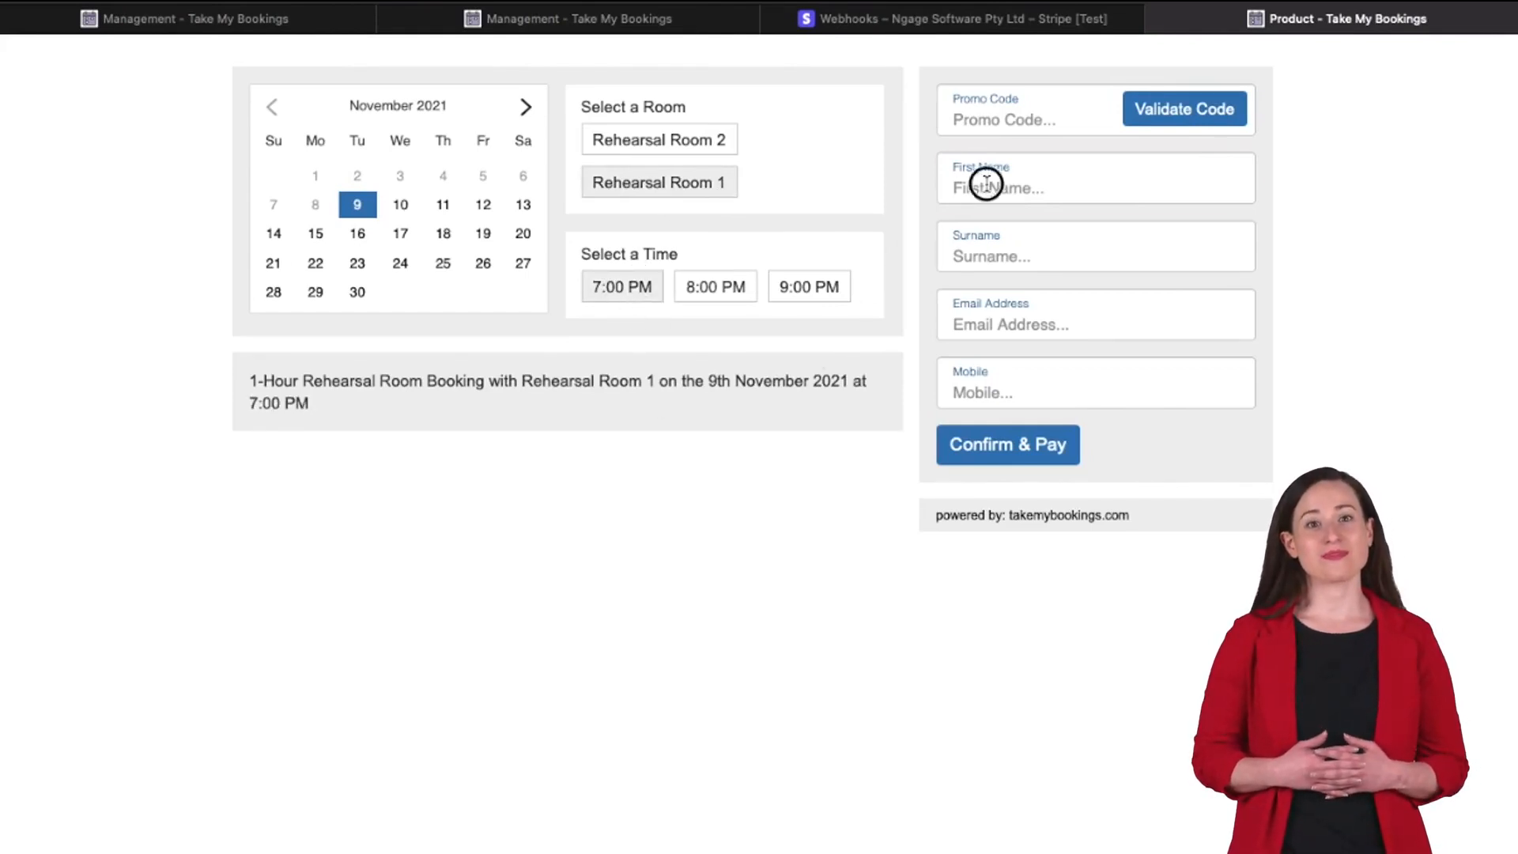